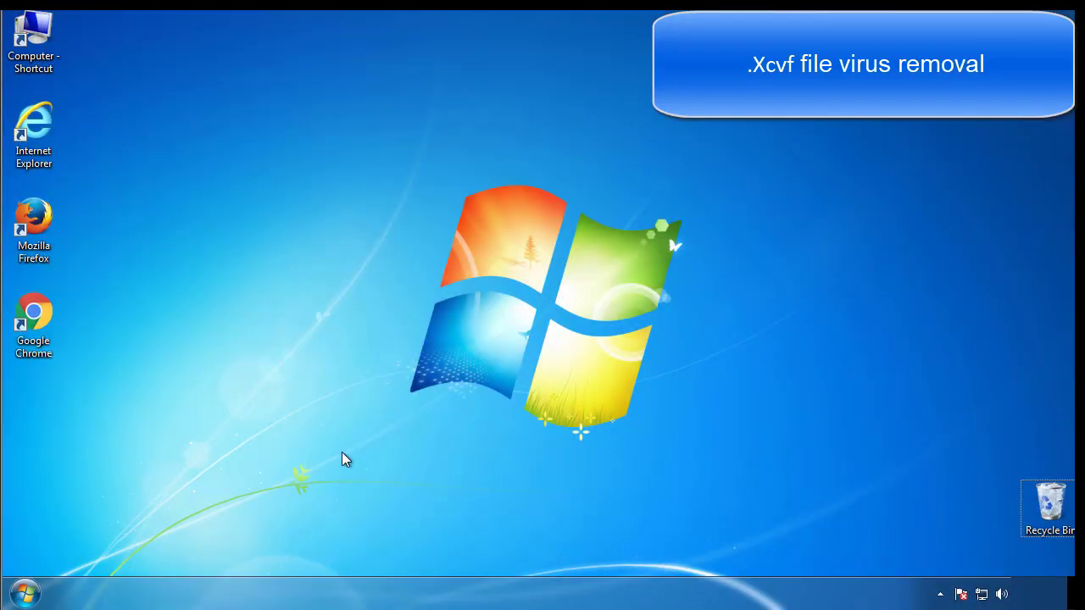
- Launch System Configuration by searching msconfig from the Start Menu
left_click(26, 593)
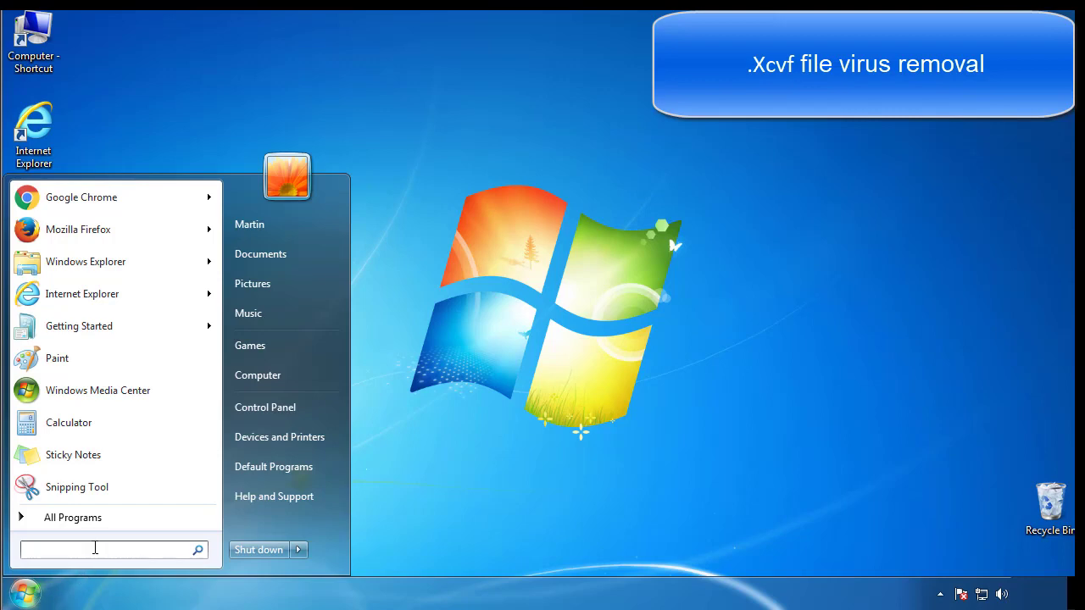
type("msconfig")
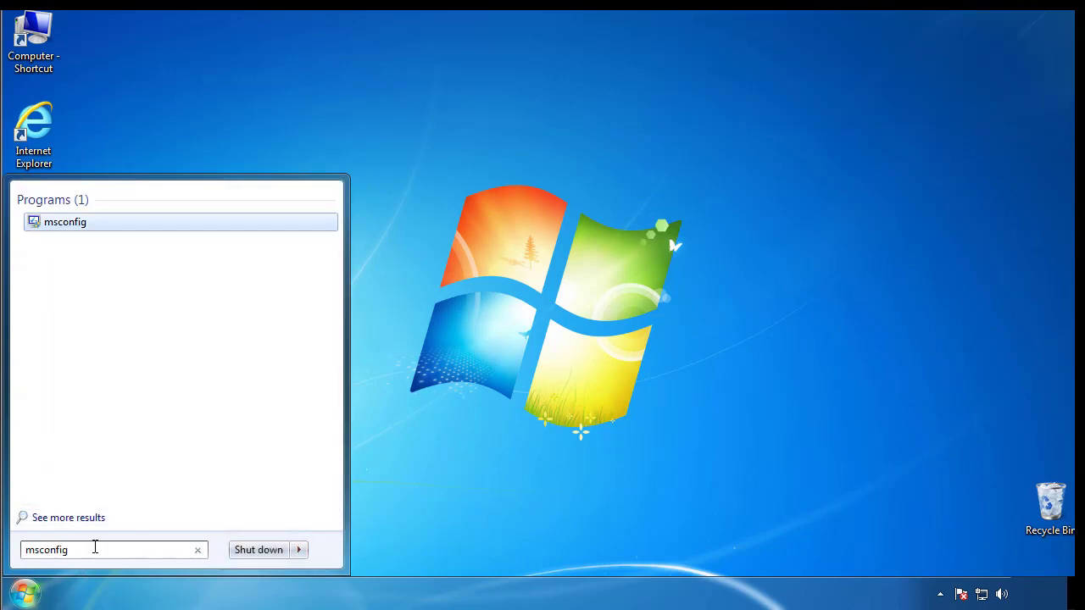
key("Return")
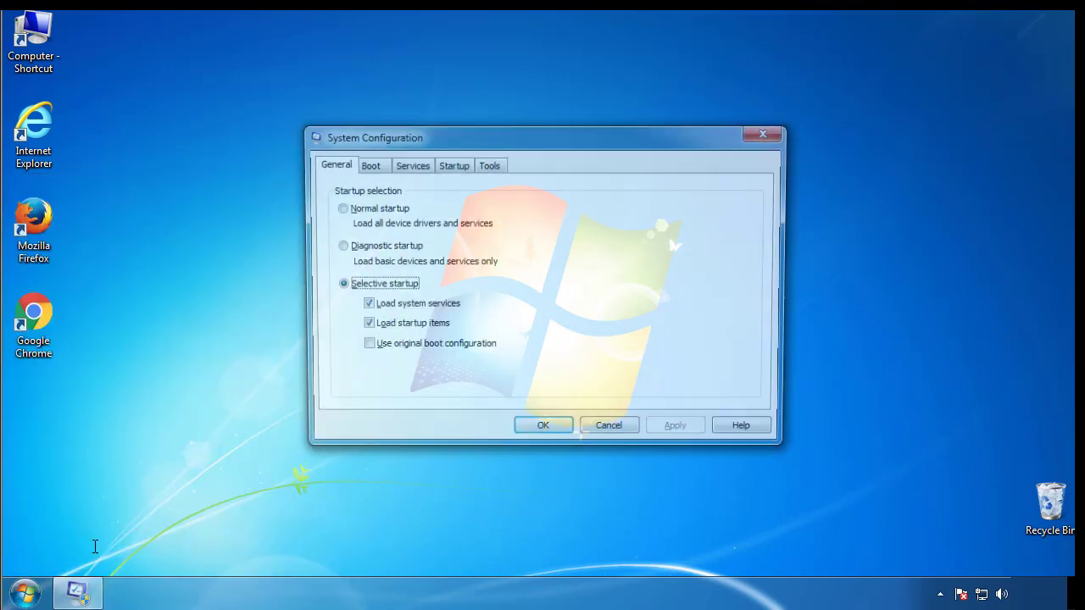
- Enable Minimal Safe boot on the Boot tab and restart the computer into Safe Mode
left_click(366, 166)
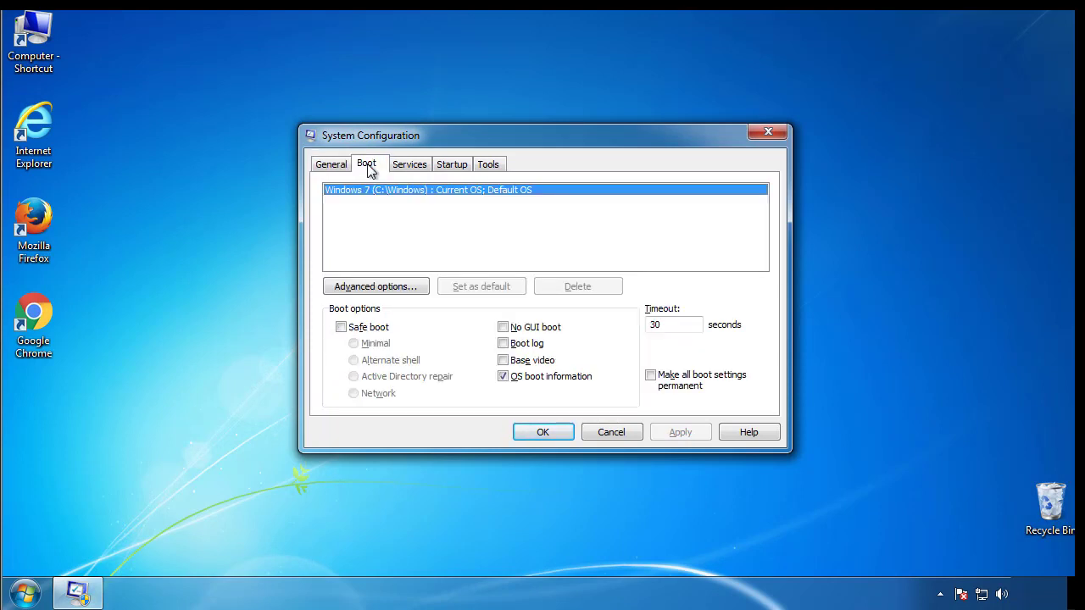
left_click(340, 327)
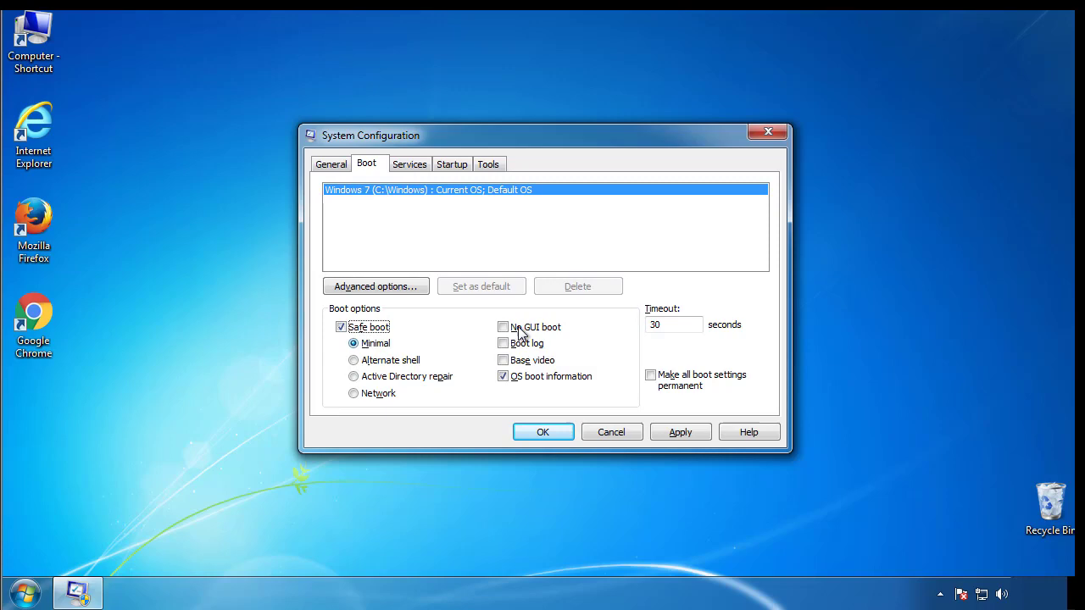
left_click(552, 434)
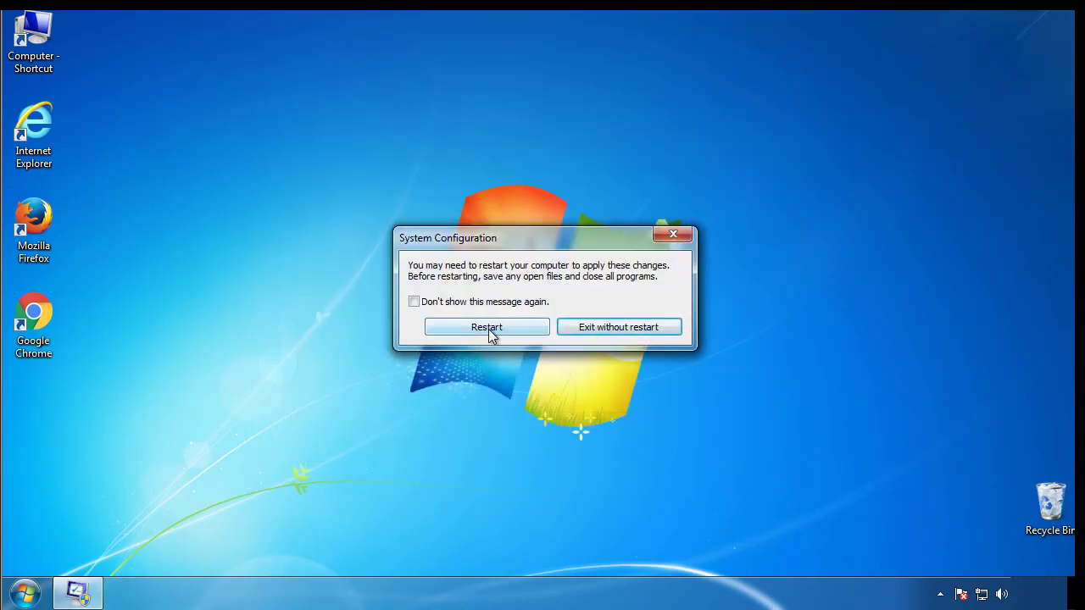
left_click(492, 331)
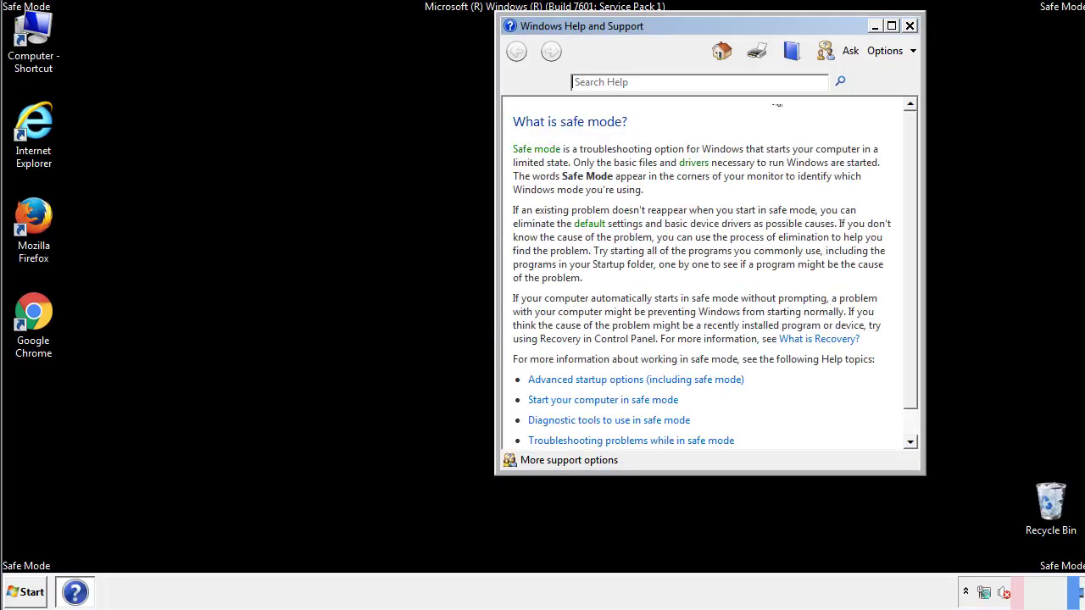
- Close Help, keep hidden files, folders and drives shown in Folder Options, then close Control Panel
left_click(909, 26)
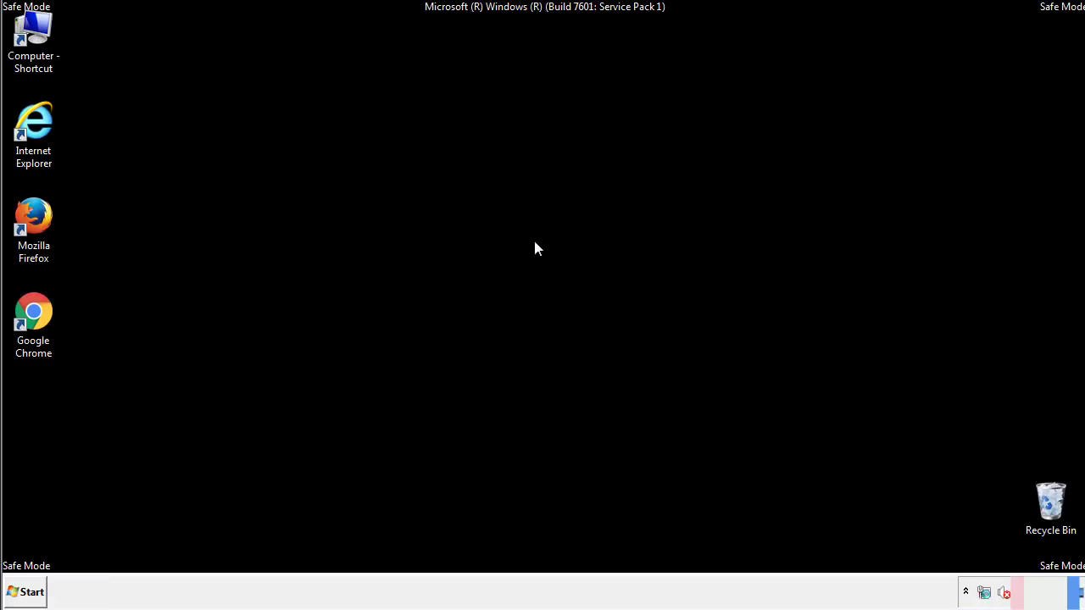
left_click(33, 591)
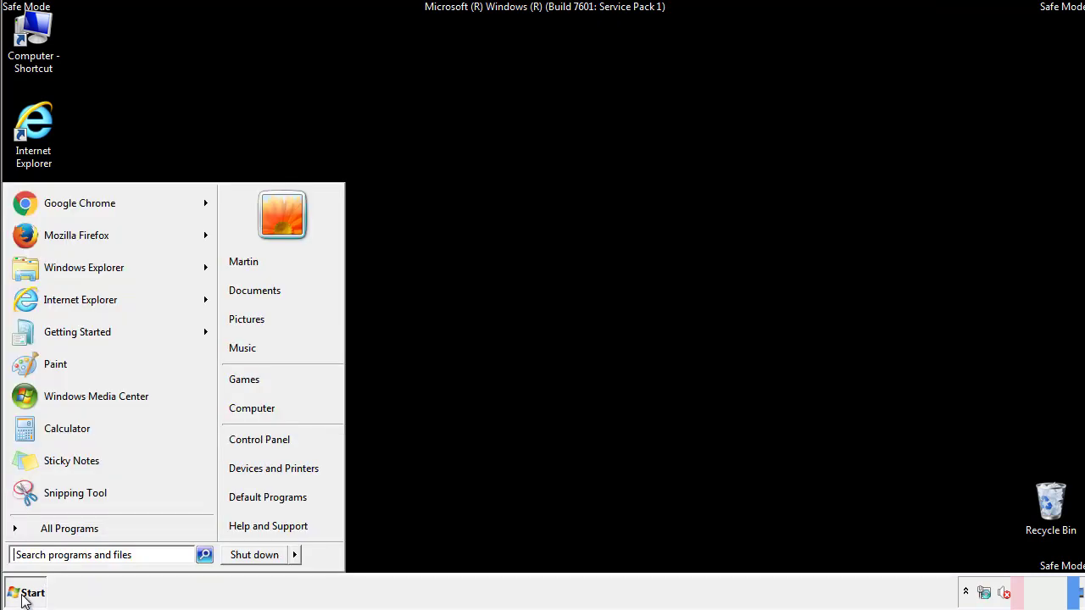
left_click(270, 438)
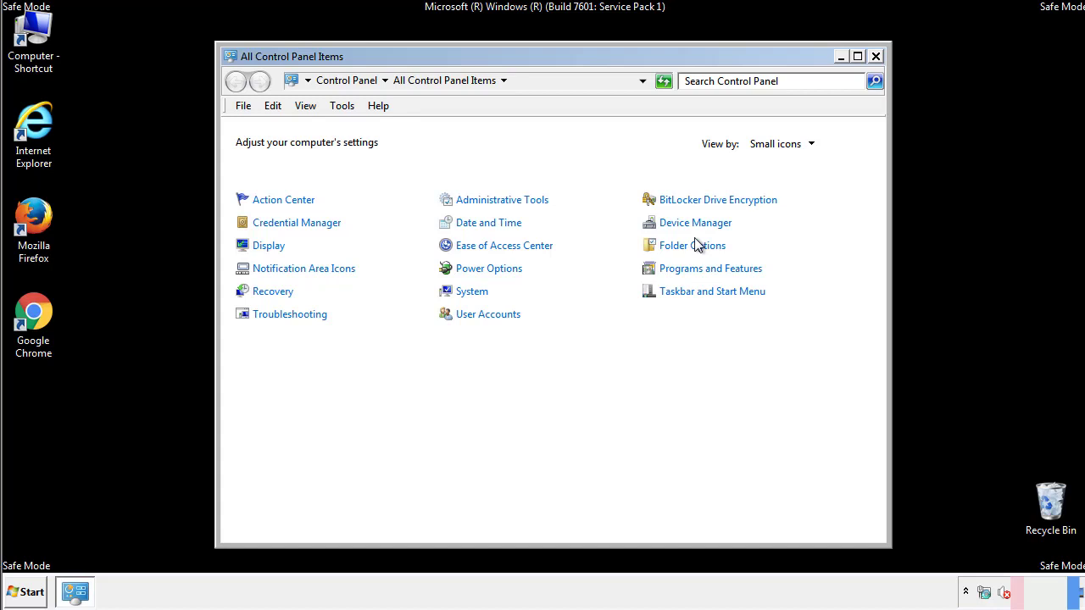
left_click(693, 246)
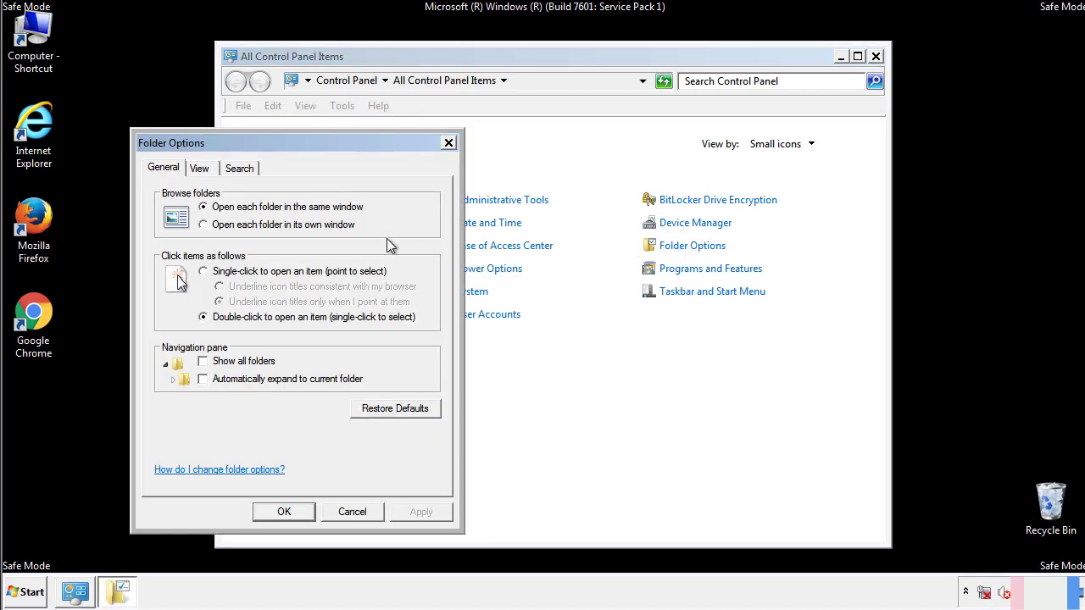
left_click(200, 168)
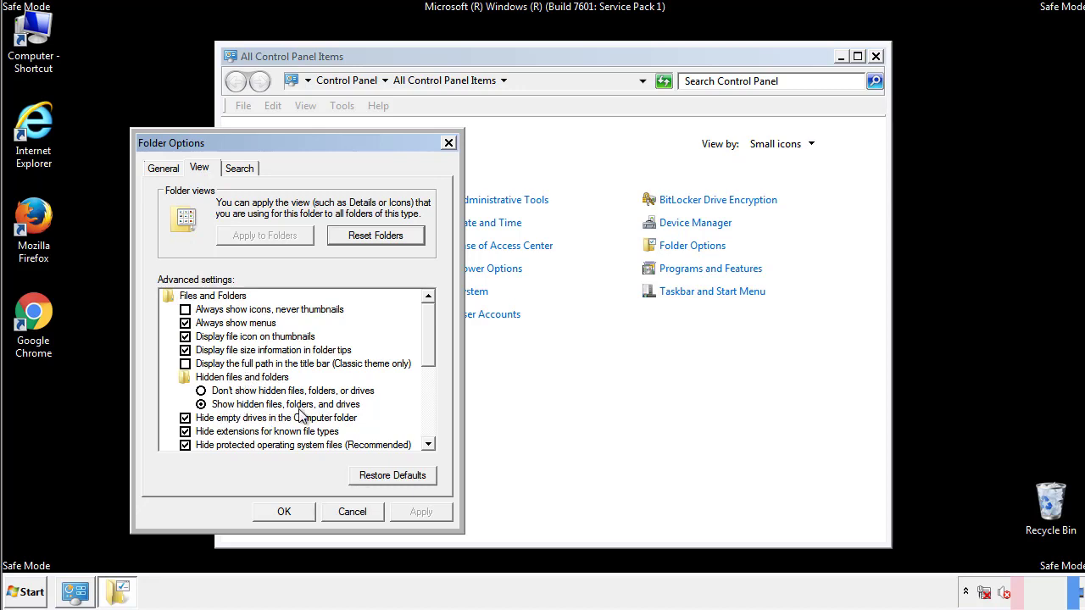
left_click(292, 510)
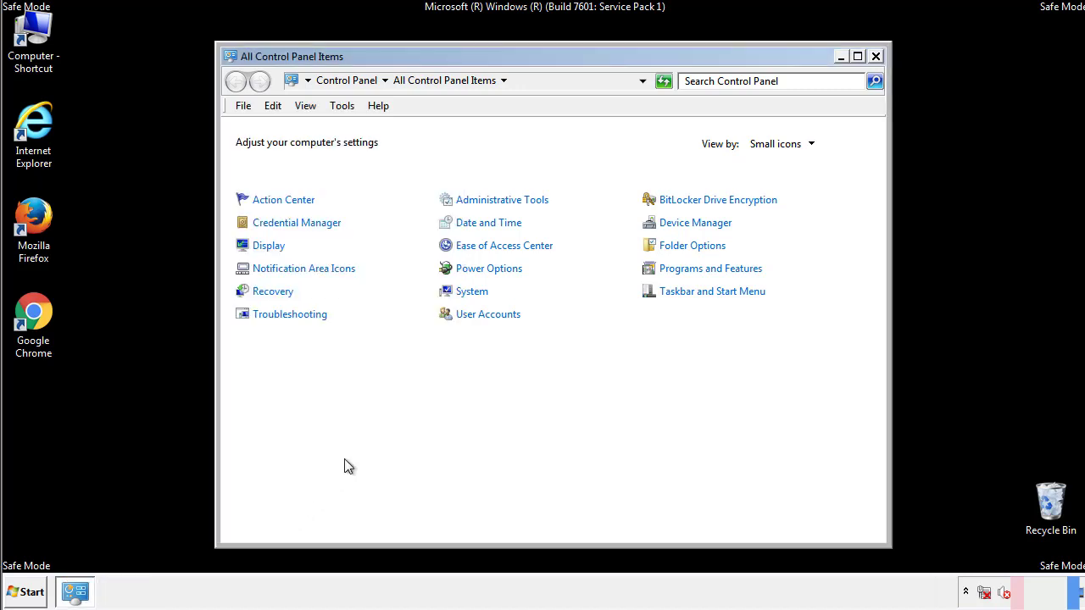
left_click(875, 56)
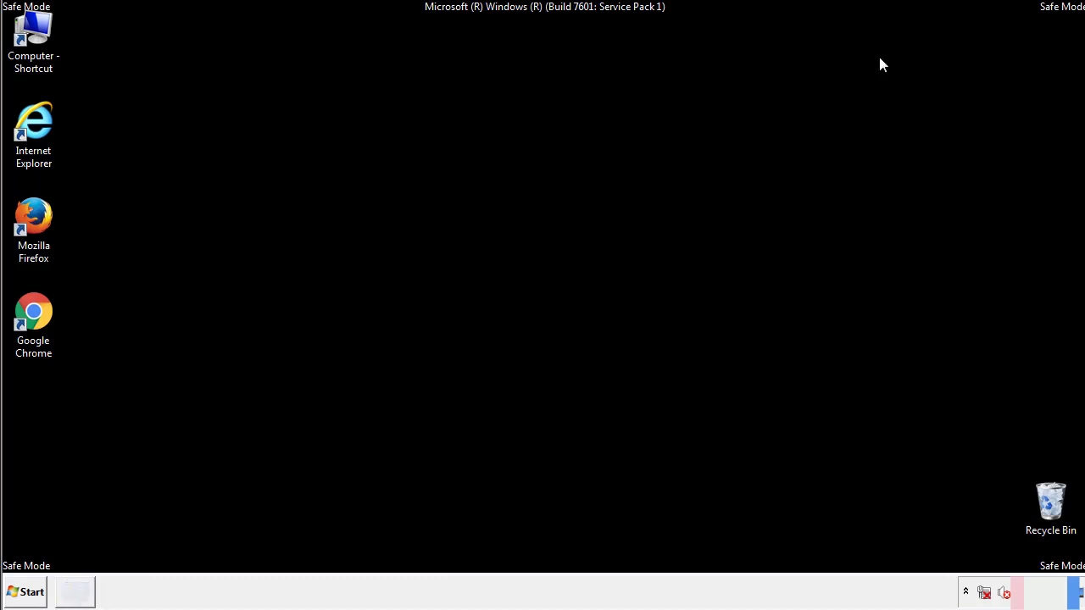
- Browse to C:\Windows\System32\drivers\etc and open the hosts file
double_click(44, 29)
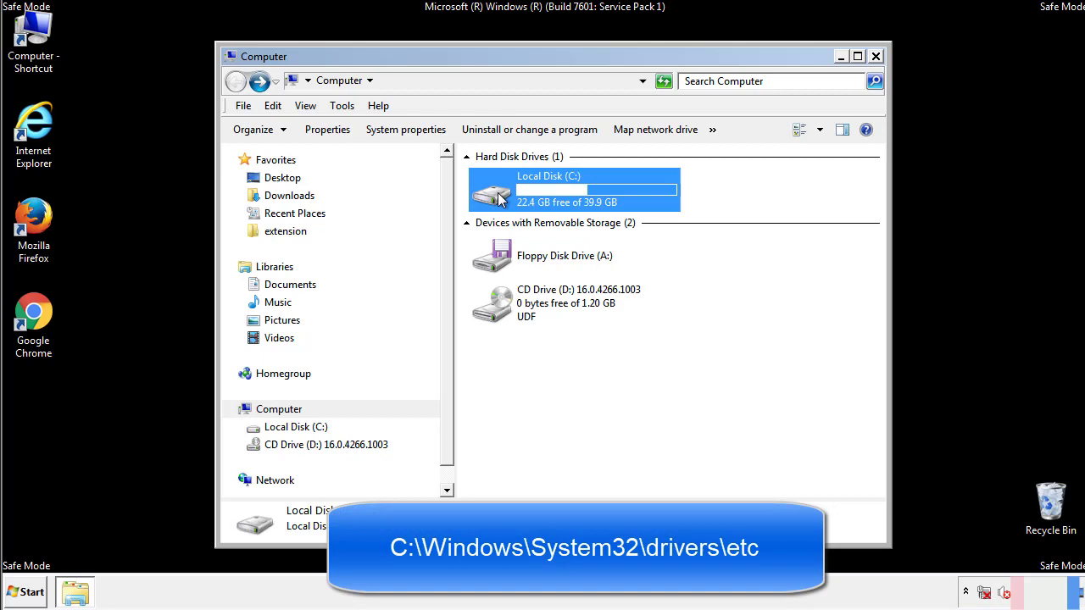
double_click(495, 195)
left_click(496, 311)
double_click(496, 311)
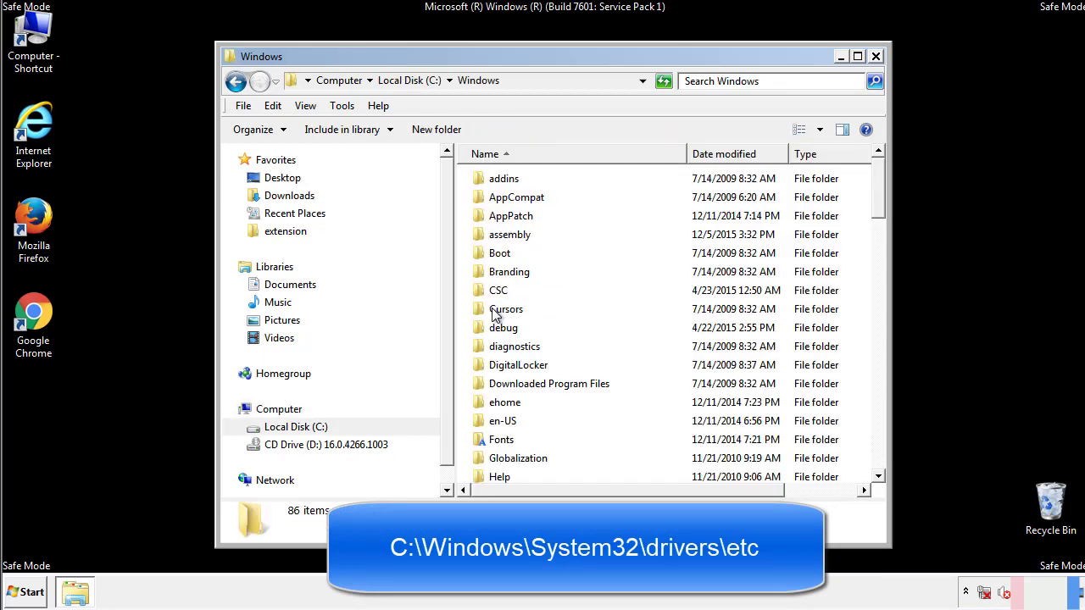
scroll(498, 383, "down", 2)
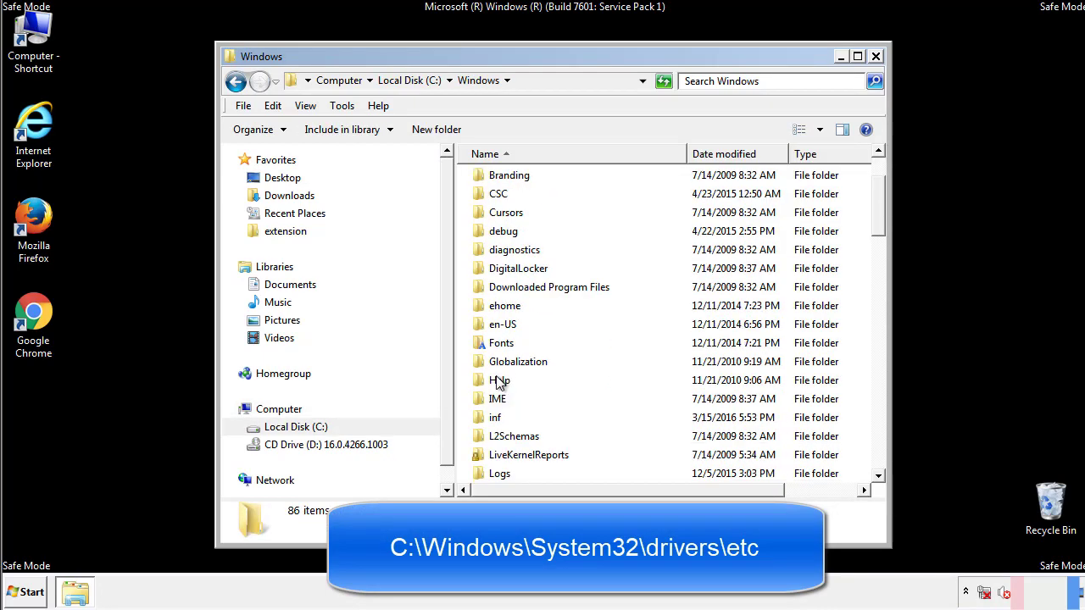
scroll(500, 383, "down", 7)
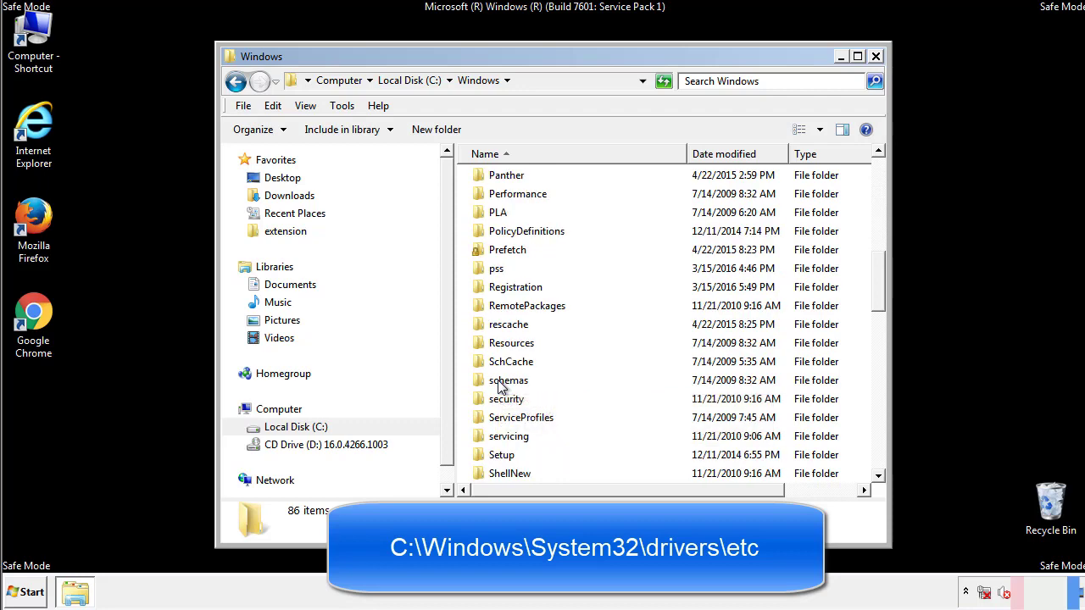
scroll(500, 385, "down", 2)
double_click(514, 436)
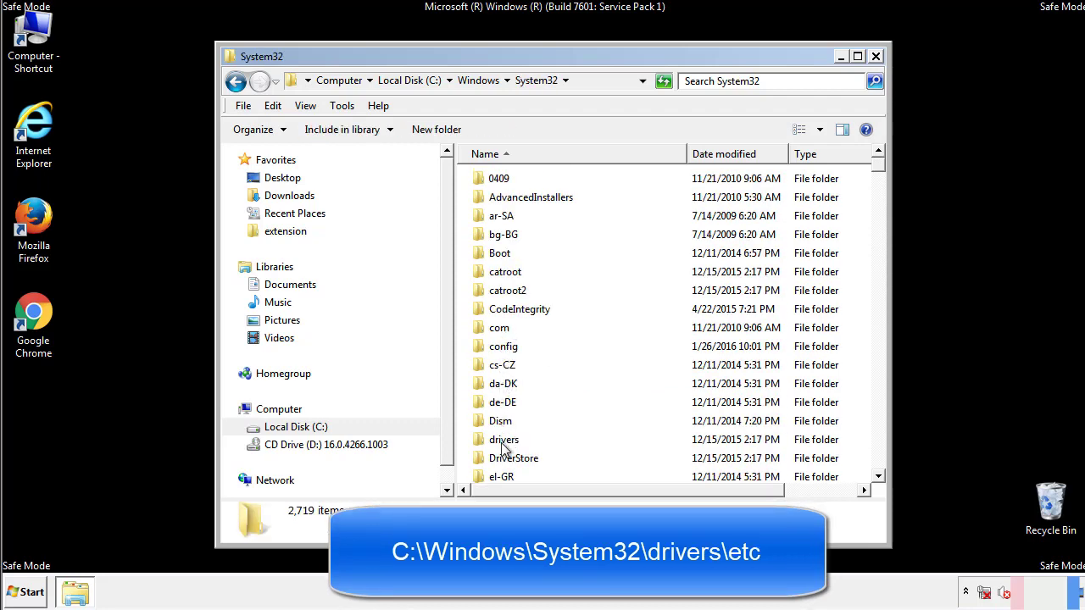
double_click(503, 441)
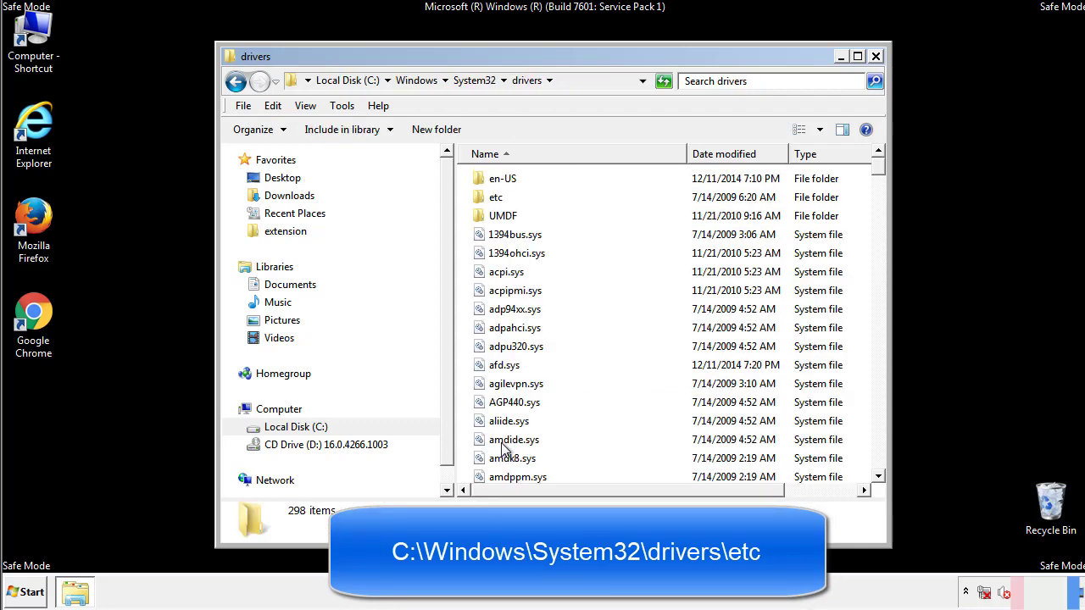
double_click(486, 201)
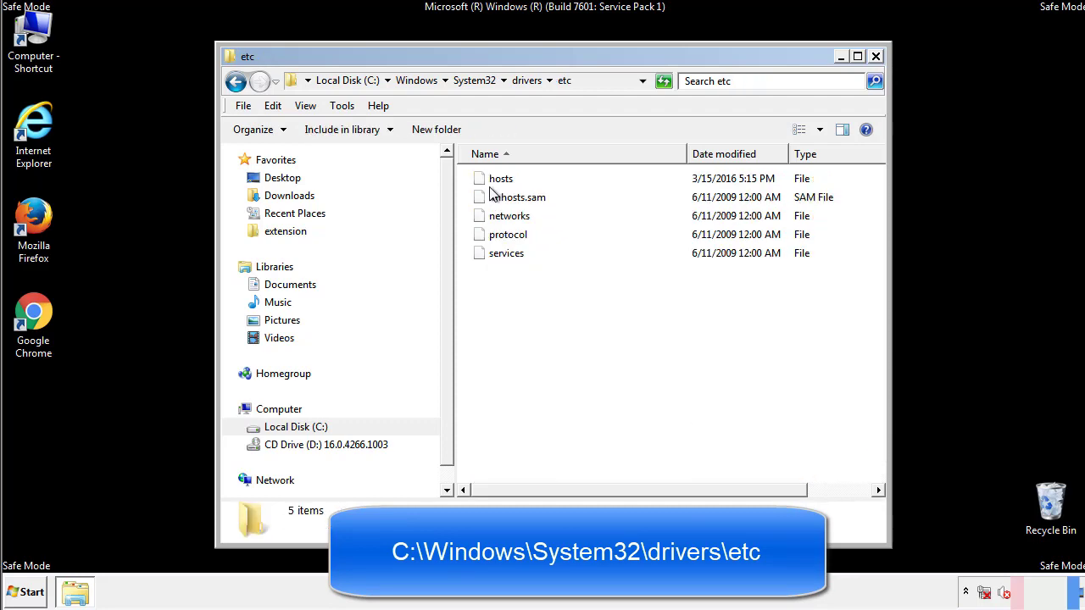
double_click(496, 178)
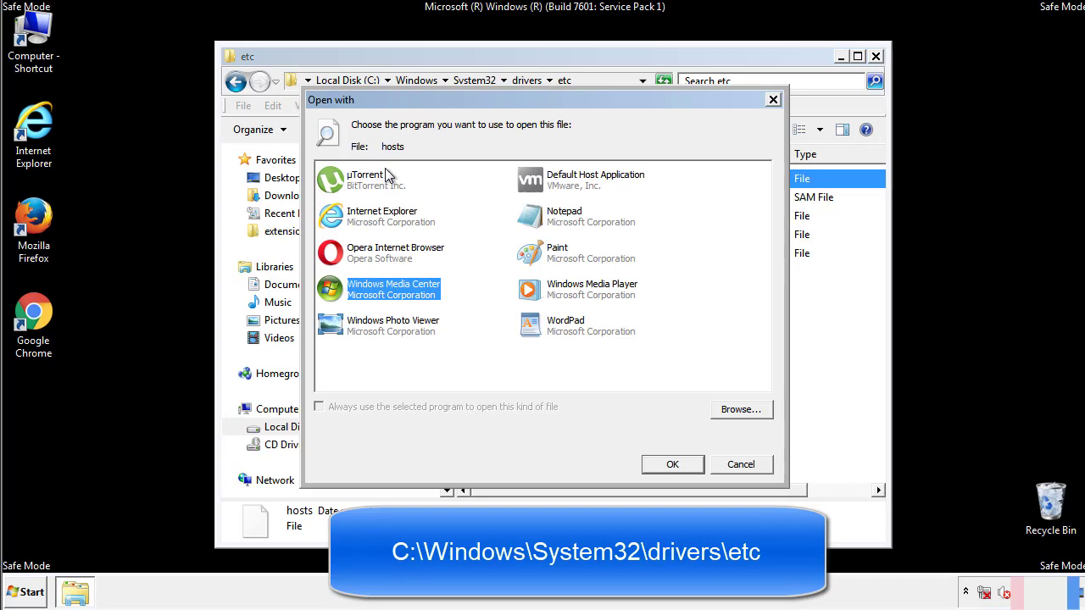
- Open hosts in Notepad, delete the four custom host entries, and save the file
left_click(550, 222)
left_click(668, 463)
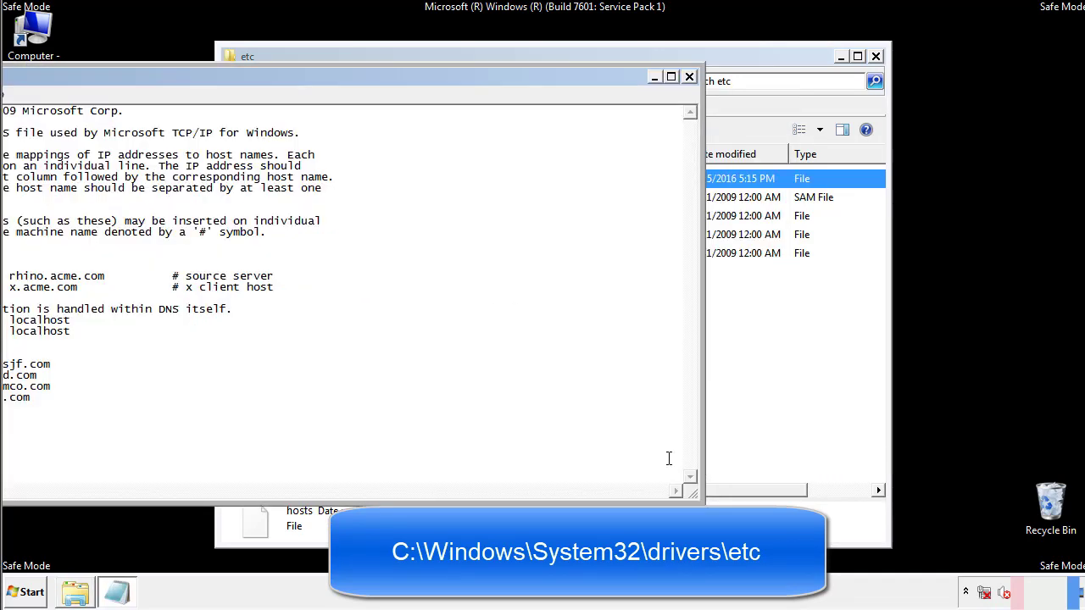
left_click_drag(444, 76, 690, 92)
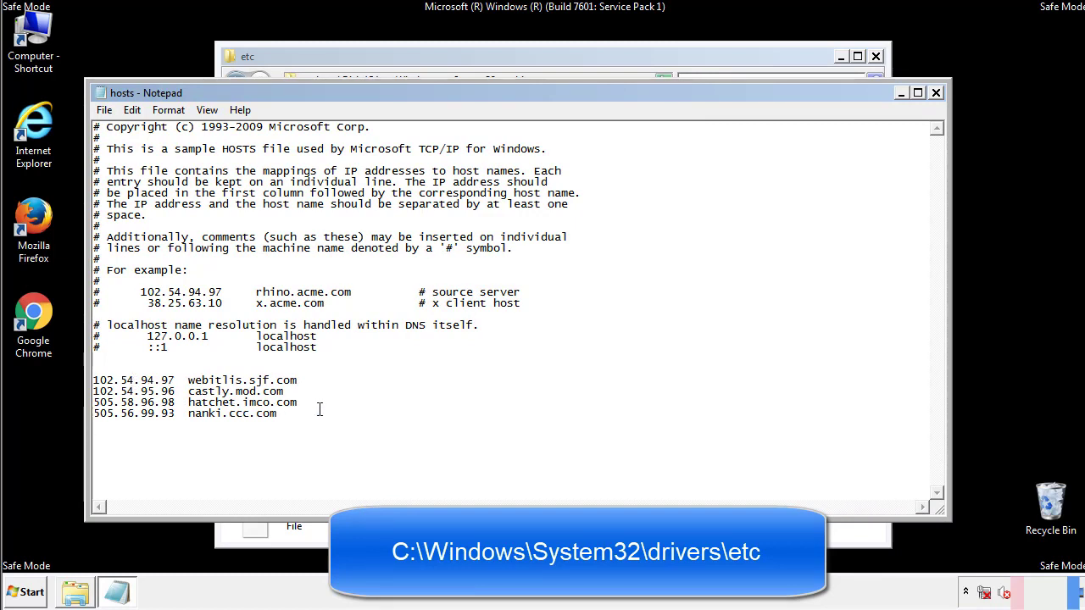
key("shift+Up")
key("shift+Up")
key("shift+Up")
key("shift+Home")
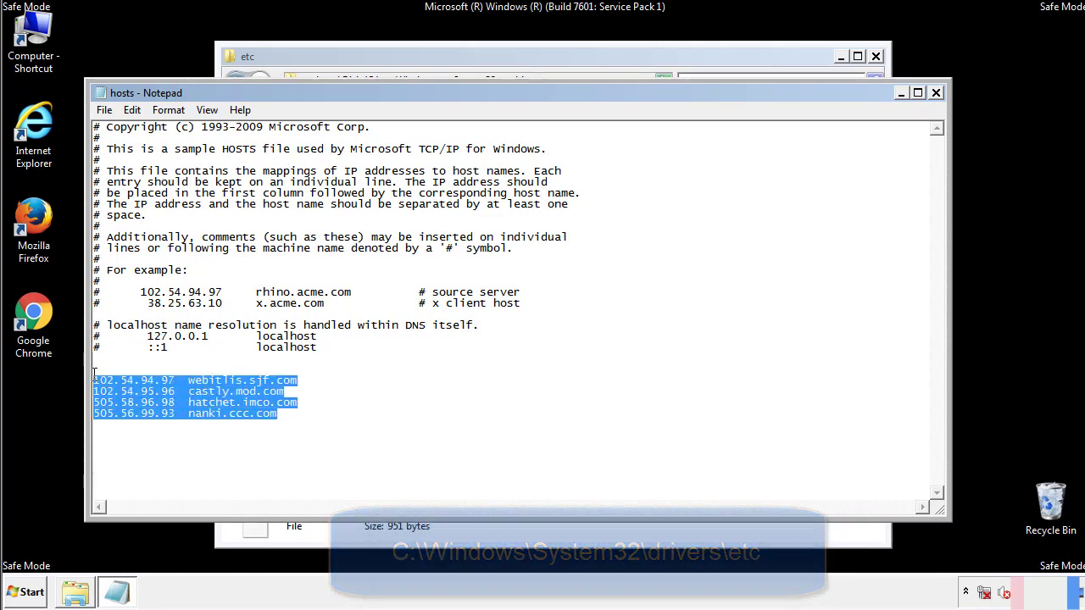
key("Delete")
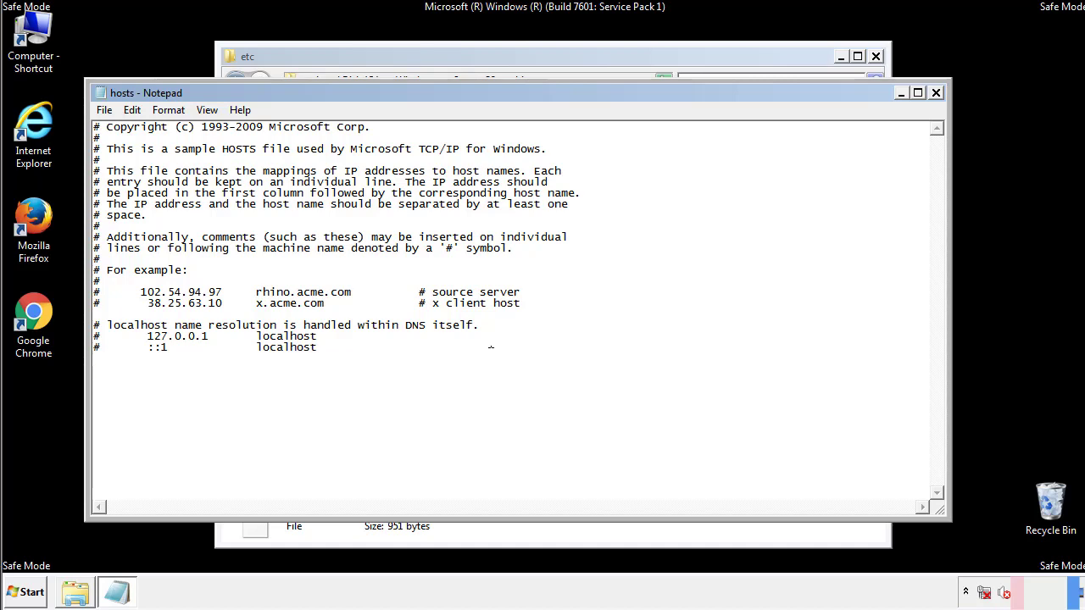
left_click(936, 94)
left_click(480, 309)
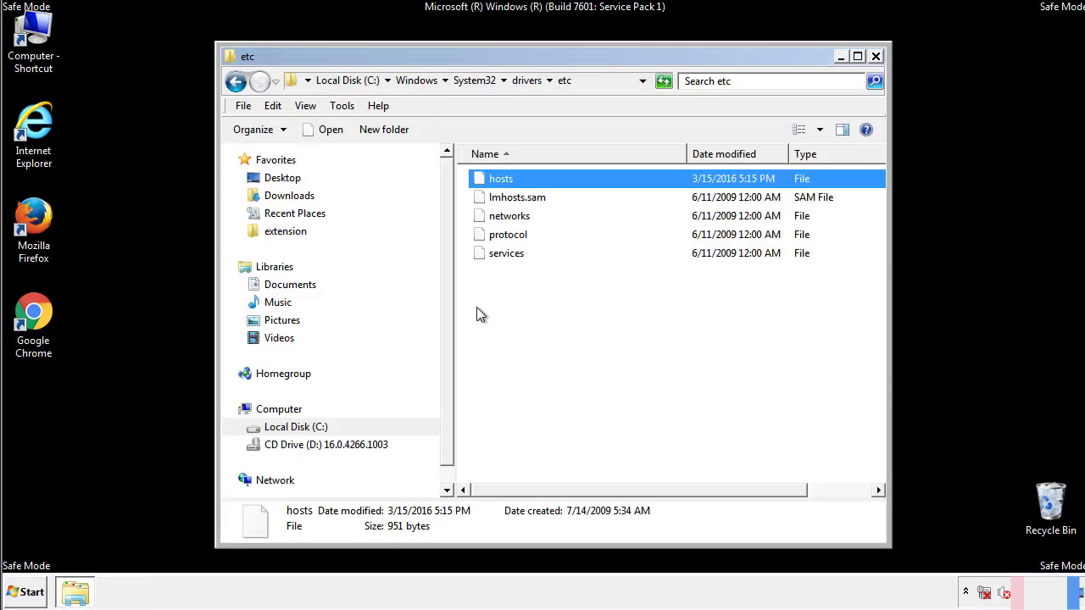
- Close the leftover Explorer window and open the Startup folder from All Programs
left_click(875, 57)
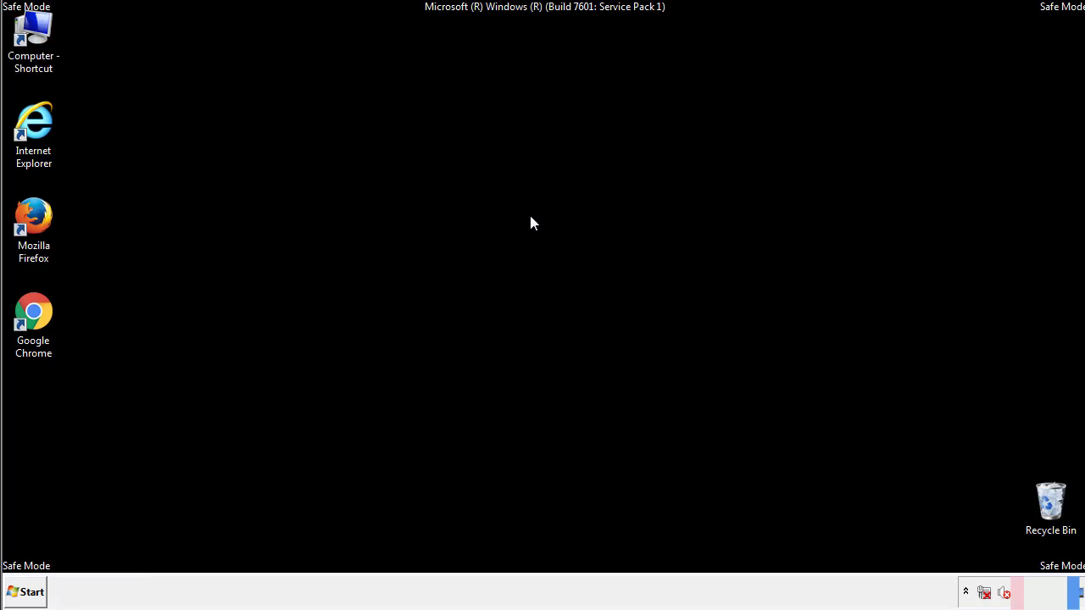
left_click(30, 594)
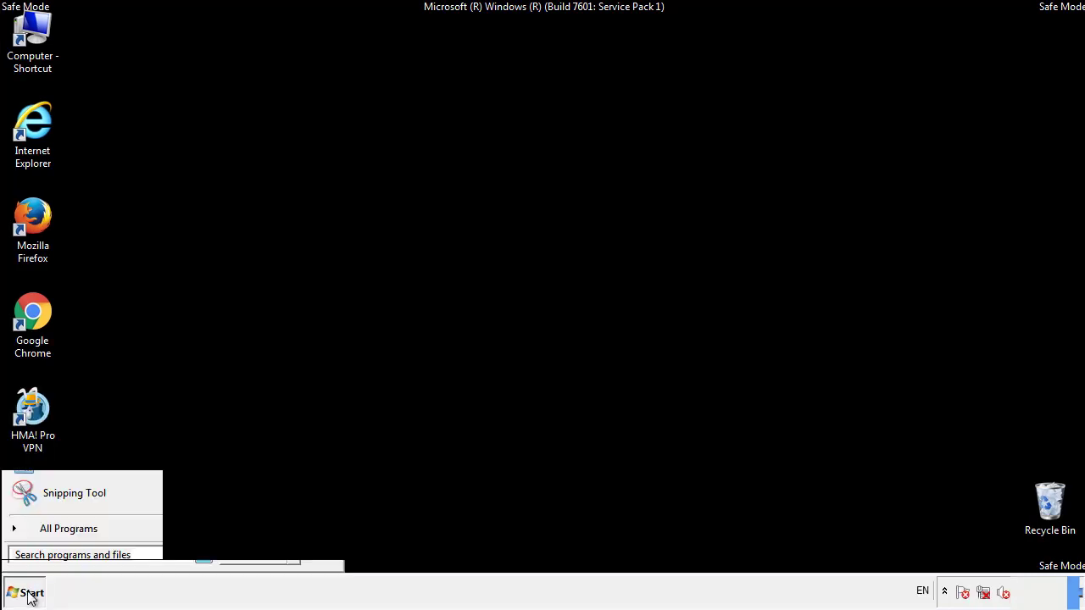
left_click(48, 534)
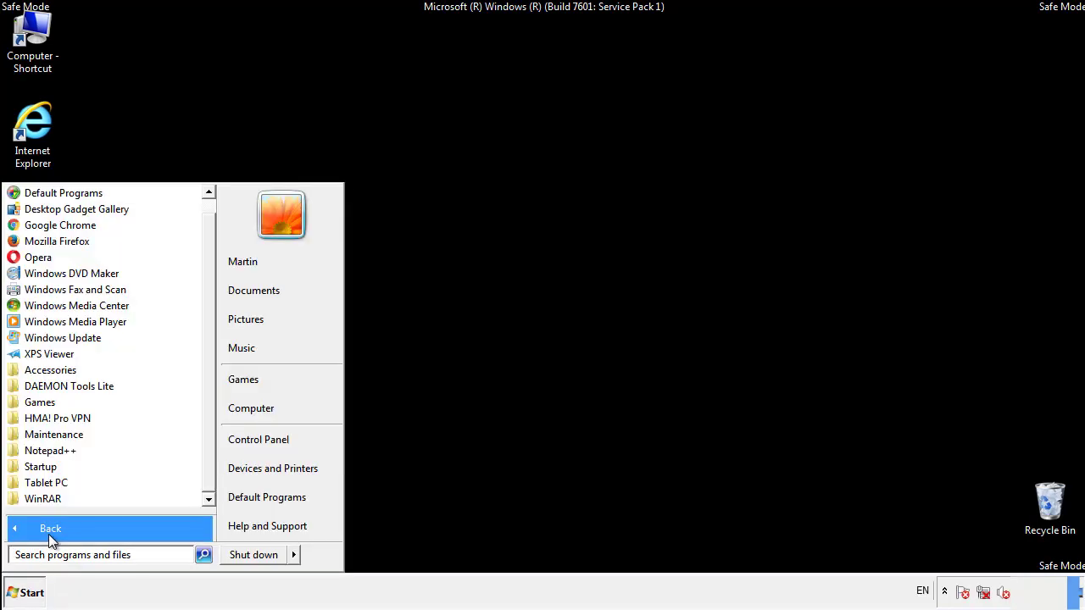
right_click(41, 464)
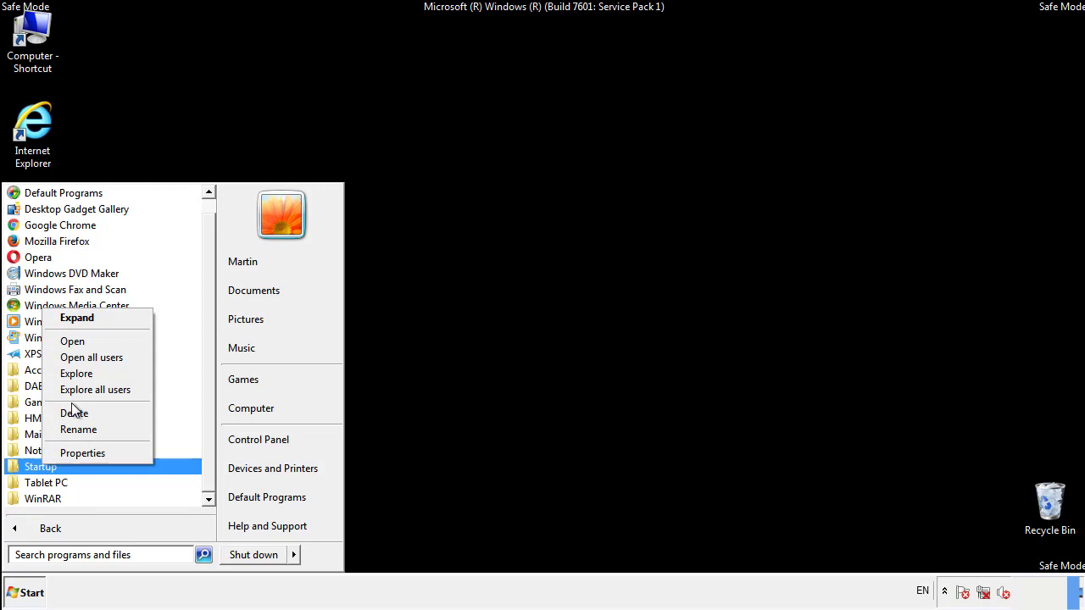
left_click(82, 341)
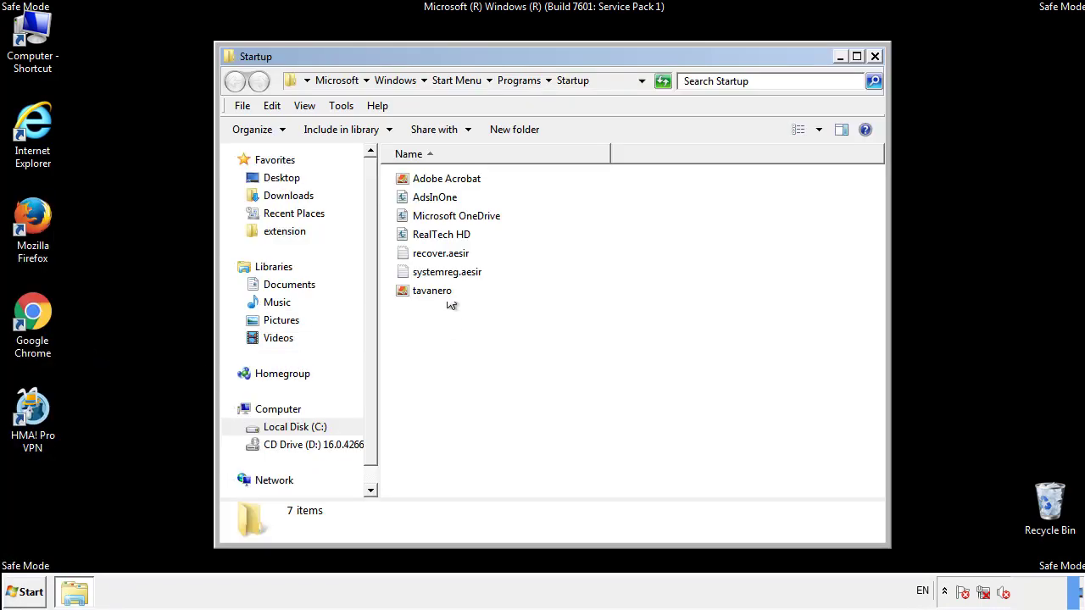
- Delete AdsInOne, recover.aesir, systemreg.aesir and tavanero from the Startup folder
left_click(441, 200)
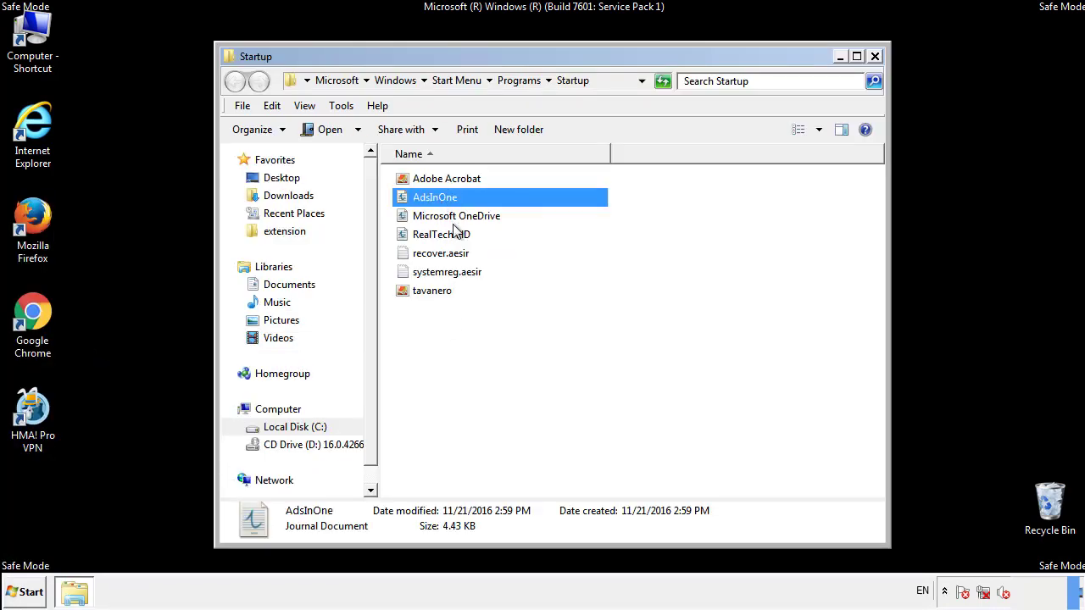
left_click(445, 254, "ctrl")
left_click(449, 272, "ctrl")
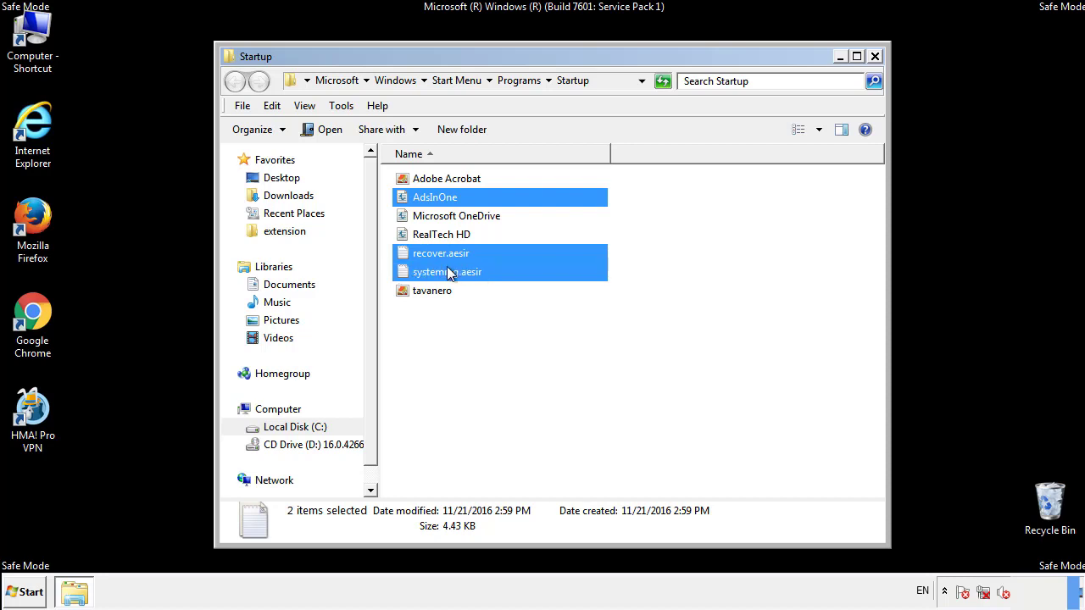
left_click(432, 290, "ctrl")
right_click(431, 292)
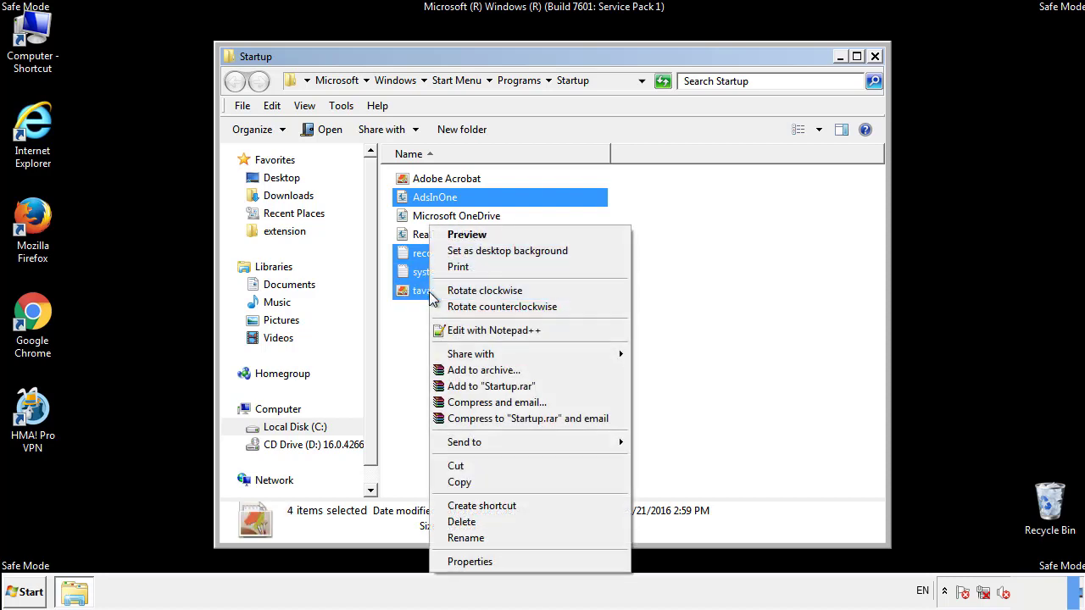
left_click(457, 521)
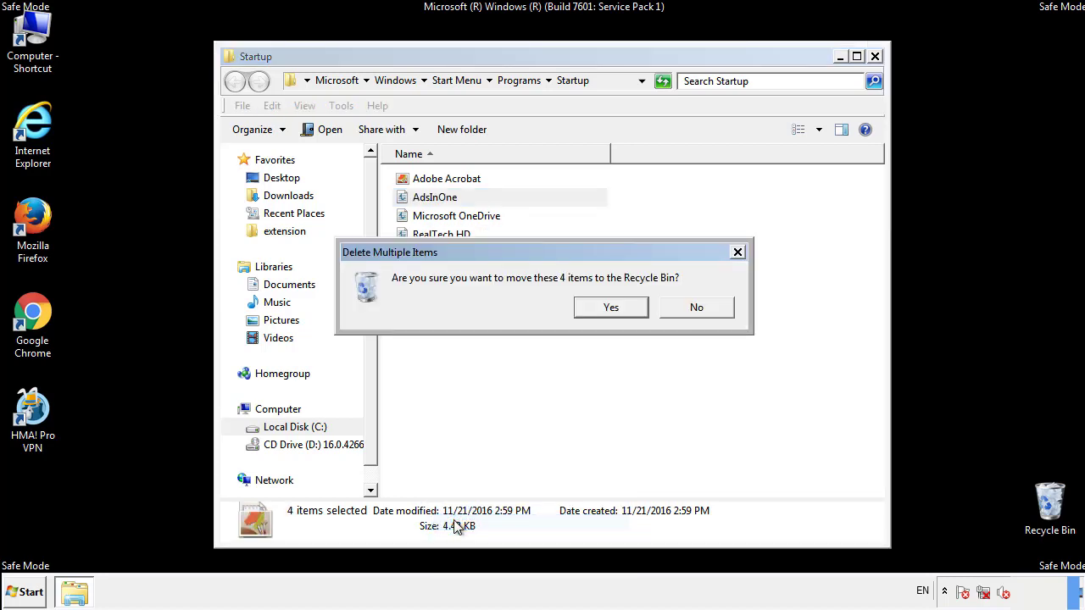
left_click(600, 310)
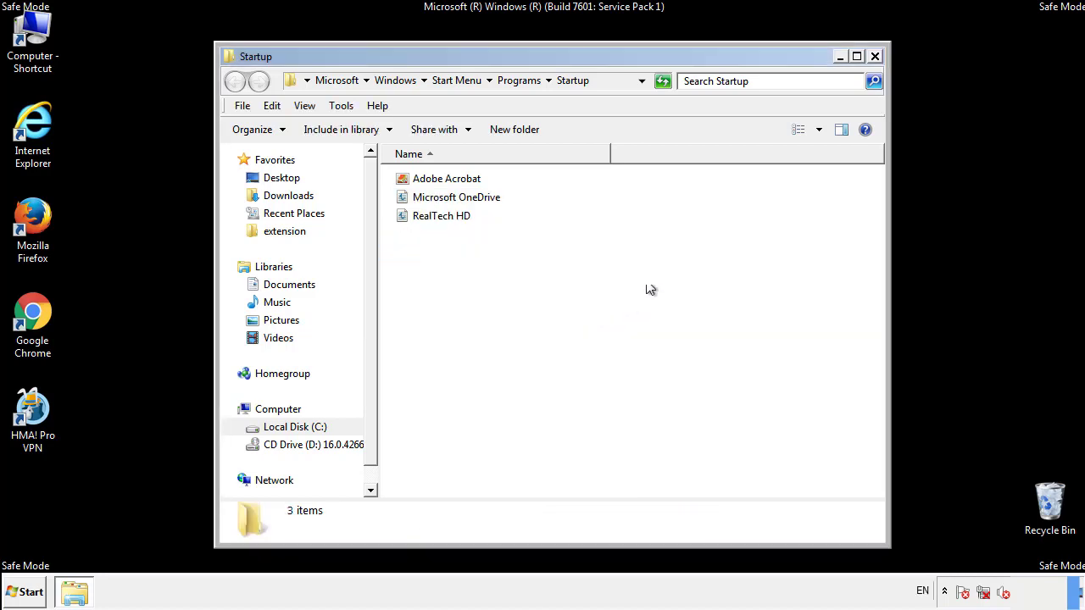
left_click(875, 58)
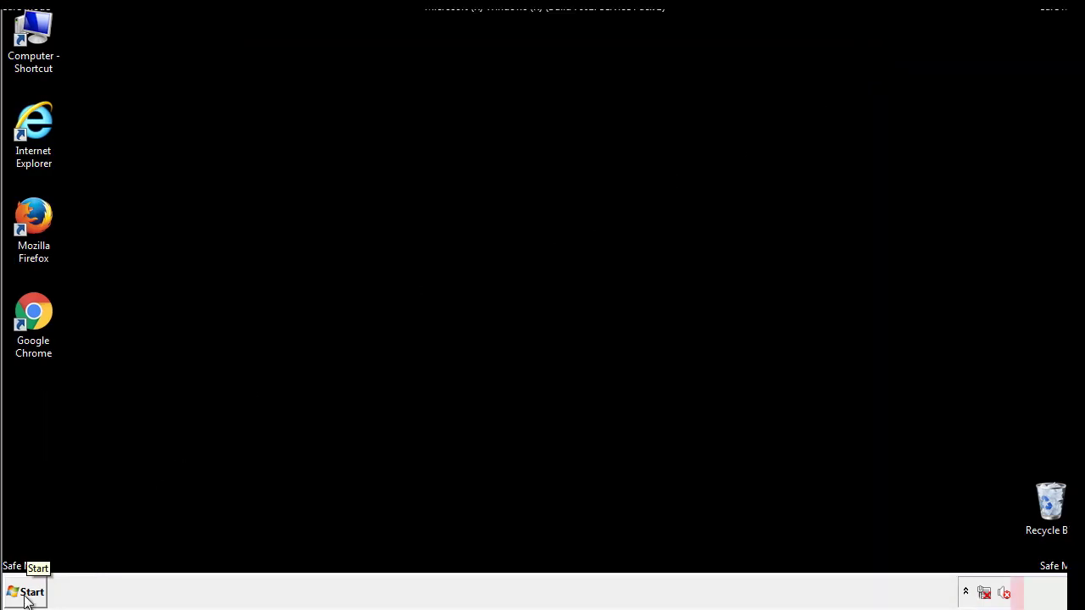
left_click(25, 595)
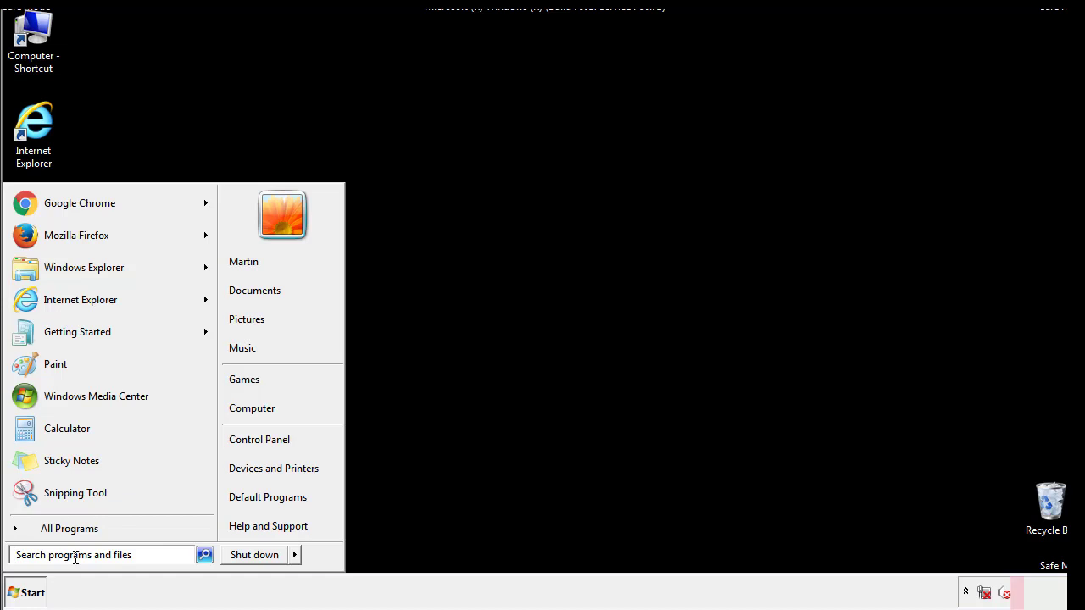
- Launch regedit and expand HKEY_LOCAL_MACHINE\SOFTWARE\Microsoft\Windows\CurrentVersion
type("reged")
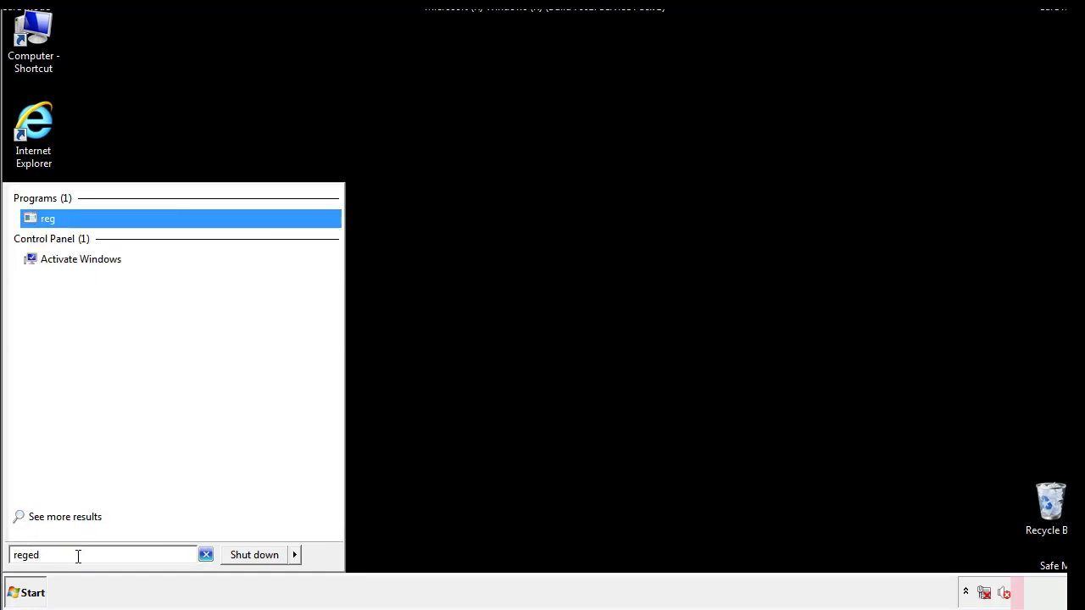
type("it")
key("Return")
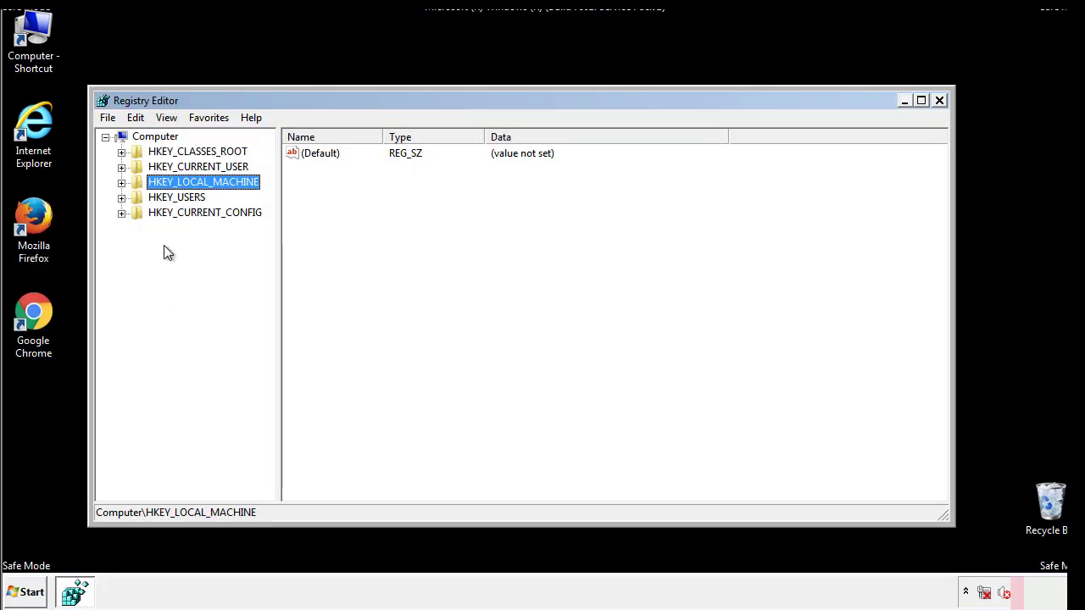
left_click(121, 183)
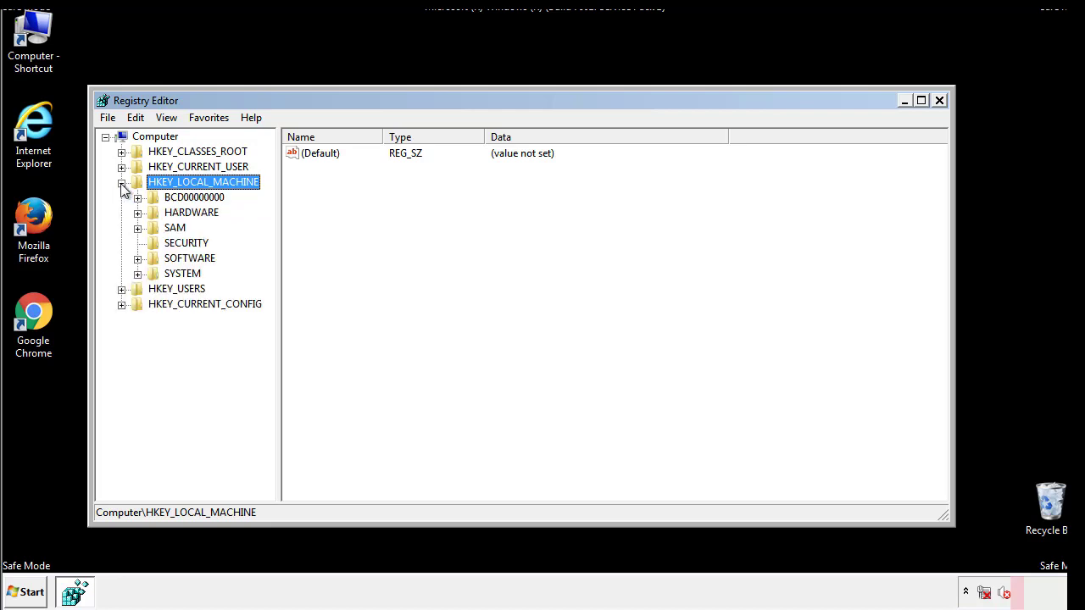
left_click(137, 259)
scroll(268, 264, "down", 1)
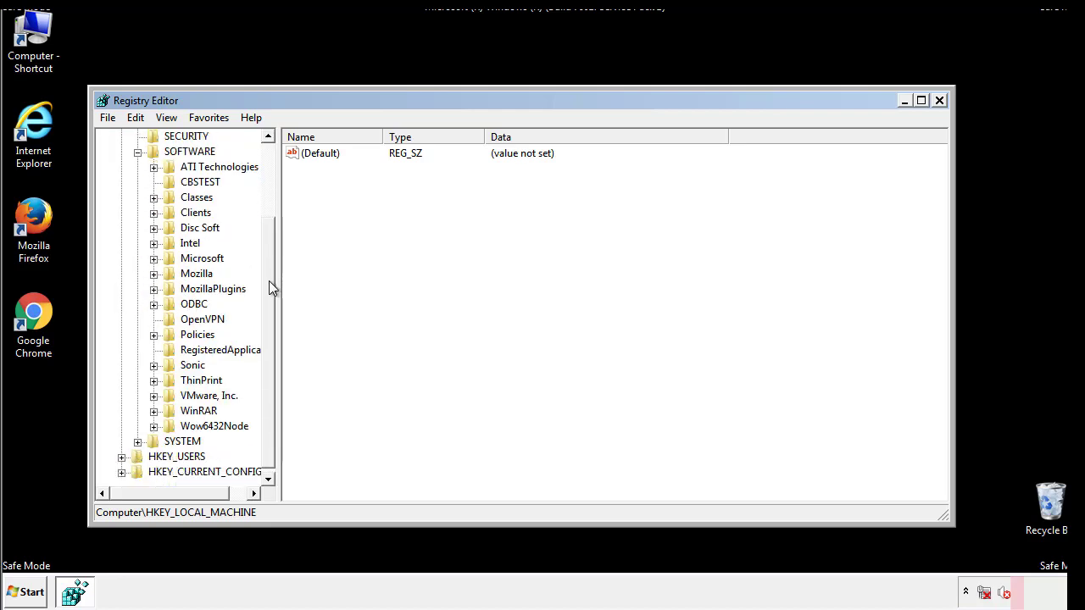
left_click(153, 260)
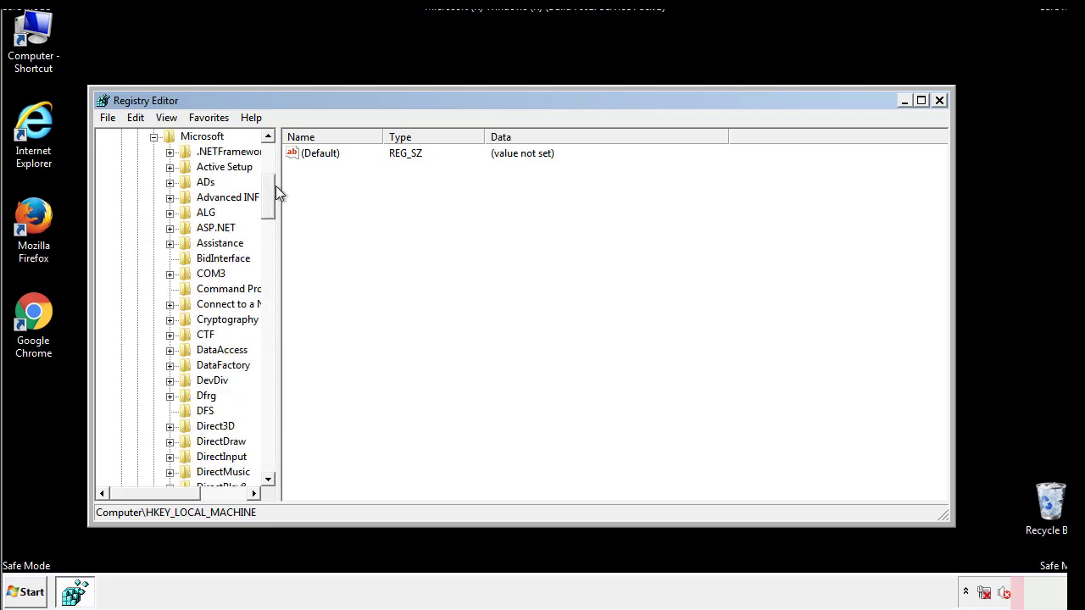
left_click_drag(267, 208, 269, 438)
left_click(170, 259)
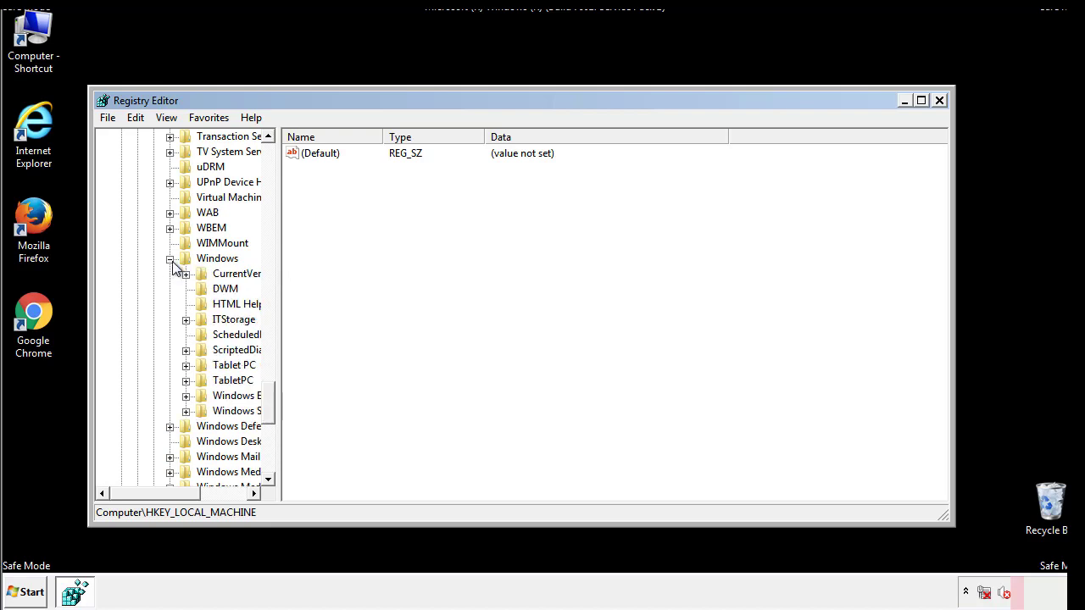
left_click_drag(150, 495, 173, 497)
left_click(139, 274)
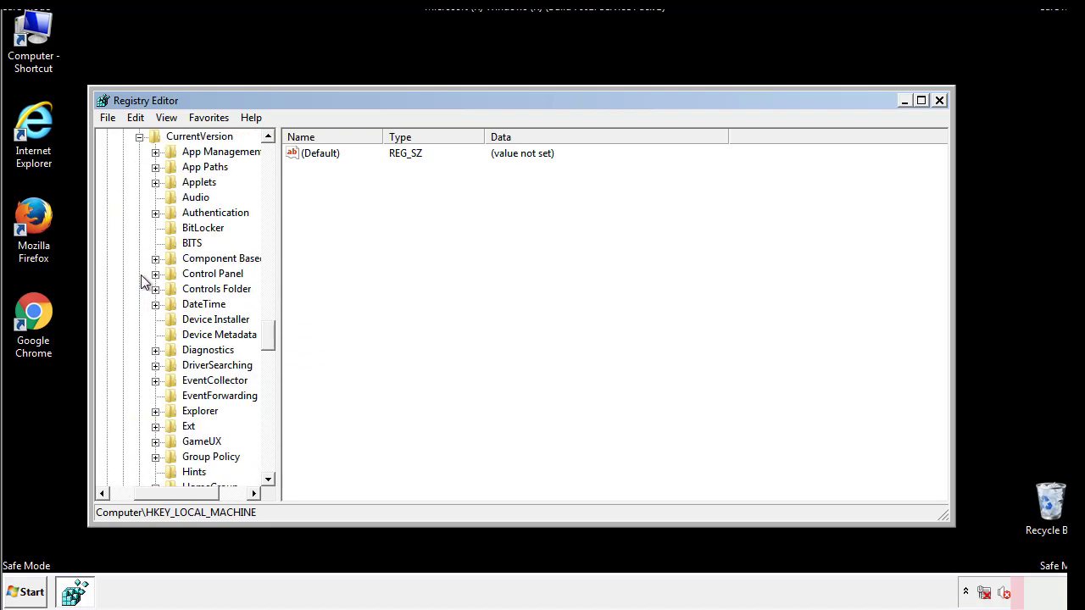
left_click_drag(272, 336, 268, 388)
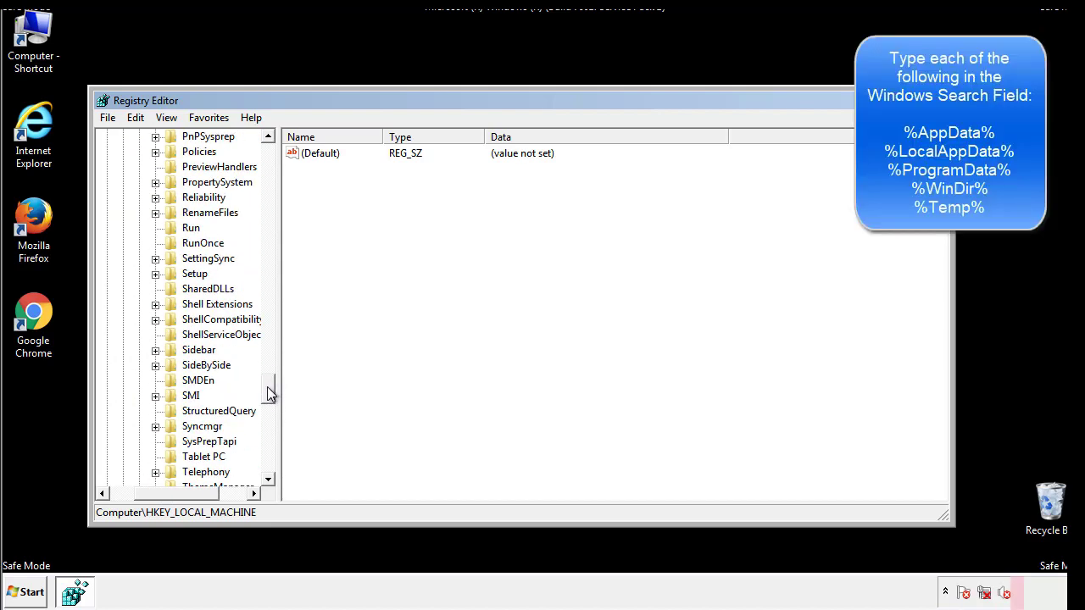
- Delete the tappi.loc value from HKLM's CurrentVersion\Run key, keeping the VMware entry
left_click(178, 234)
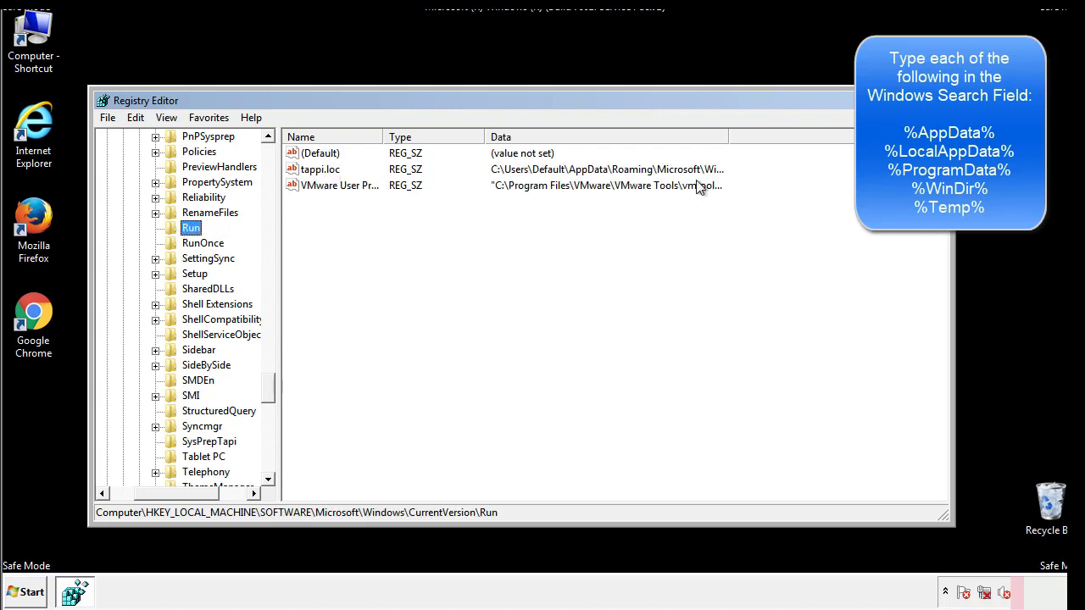
left_click(321, 174)
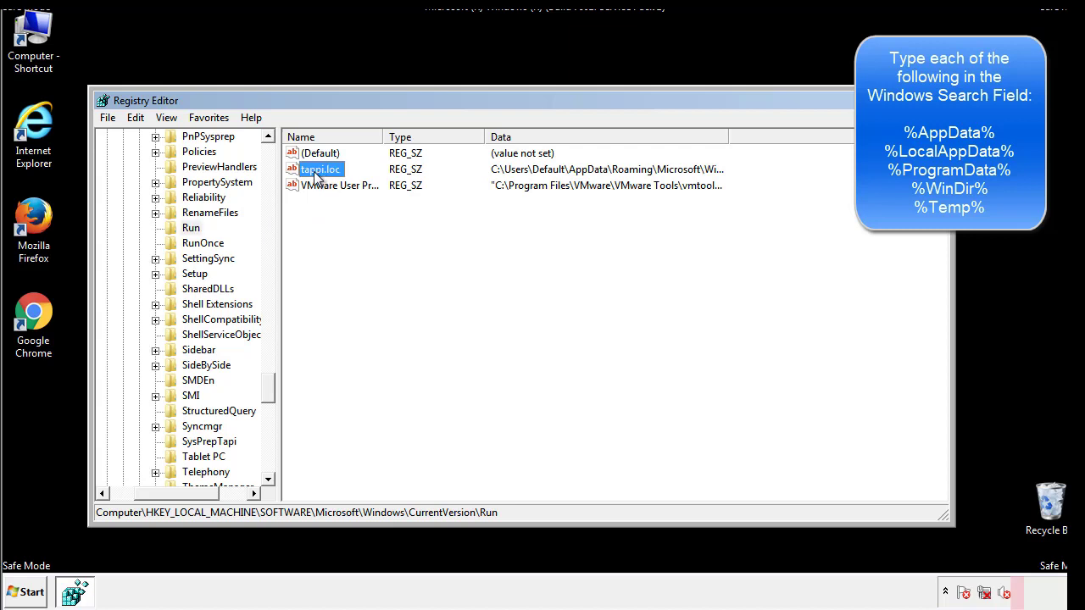
right_click(315, 171)
left_click(339, 221)
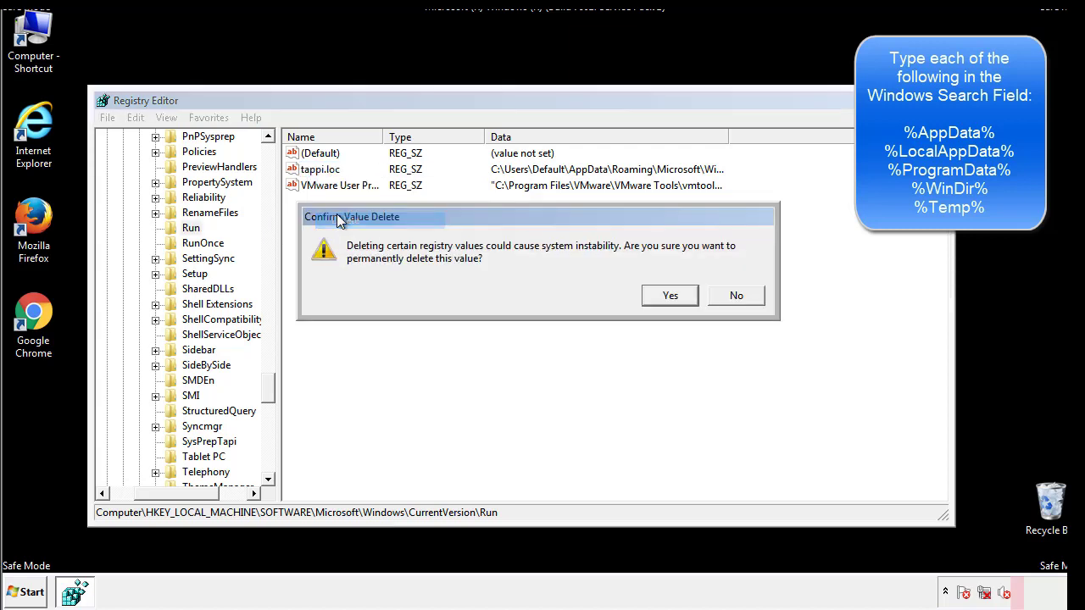
left_click(662, 297)
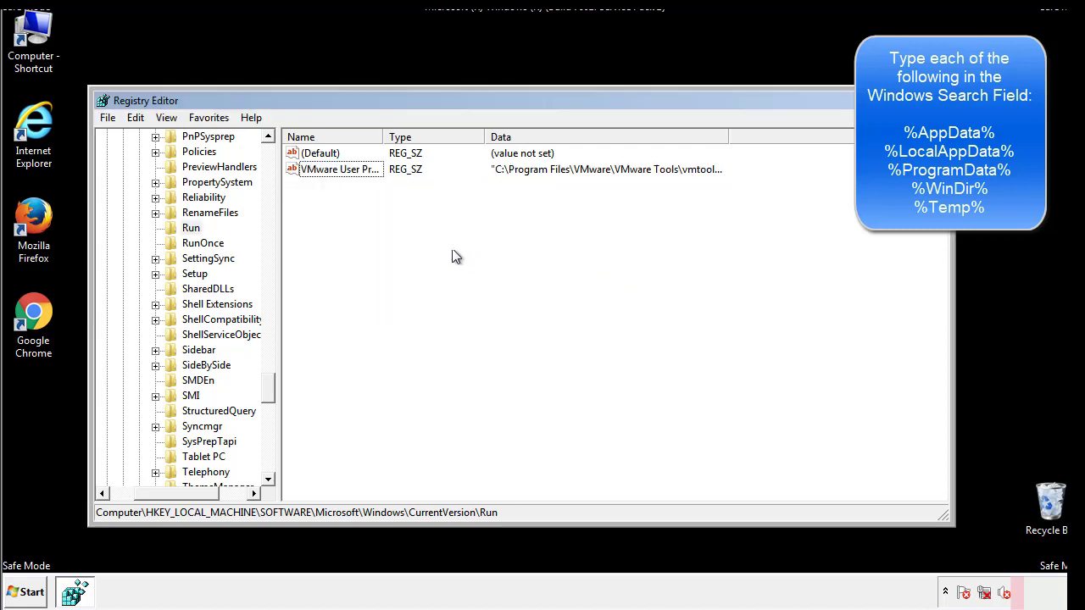
left_click_drag(266, 382, 268, 460)
left_click_drag(183, 496, 131, 506)
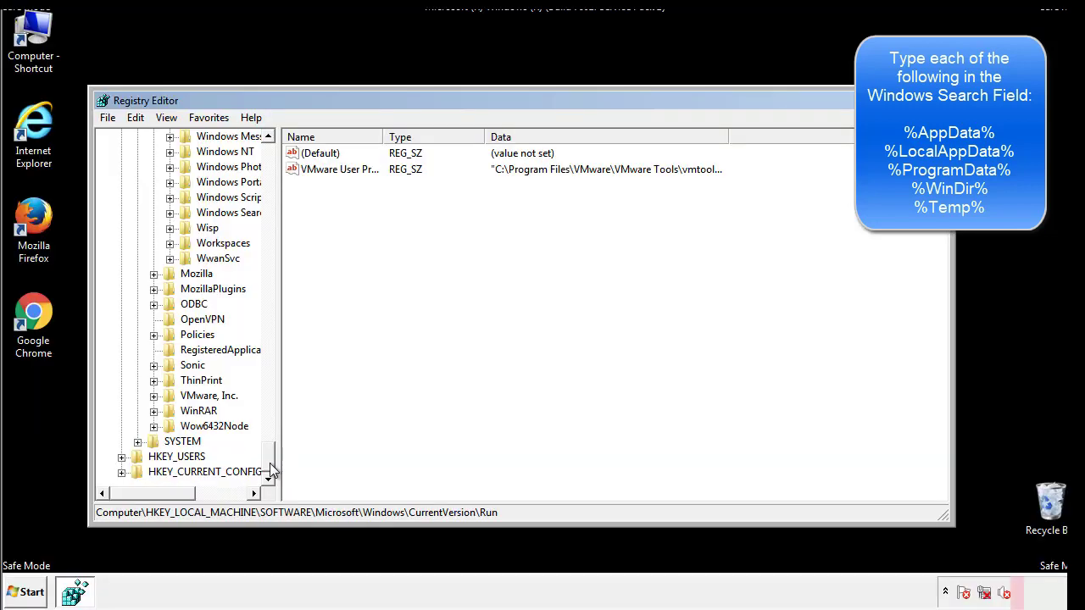
left_click_drag(268, 458, 277, 161)
- Collapse HKEY_LOCAL_MACHINE and expand HKEY_CURRENT_USER down to Software\Microsoft\Windows\CurrentVersion\Run
left_click(121, 182)
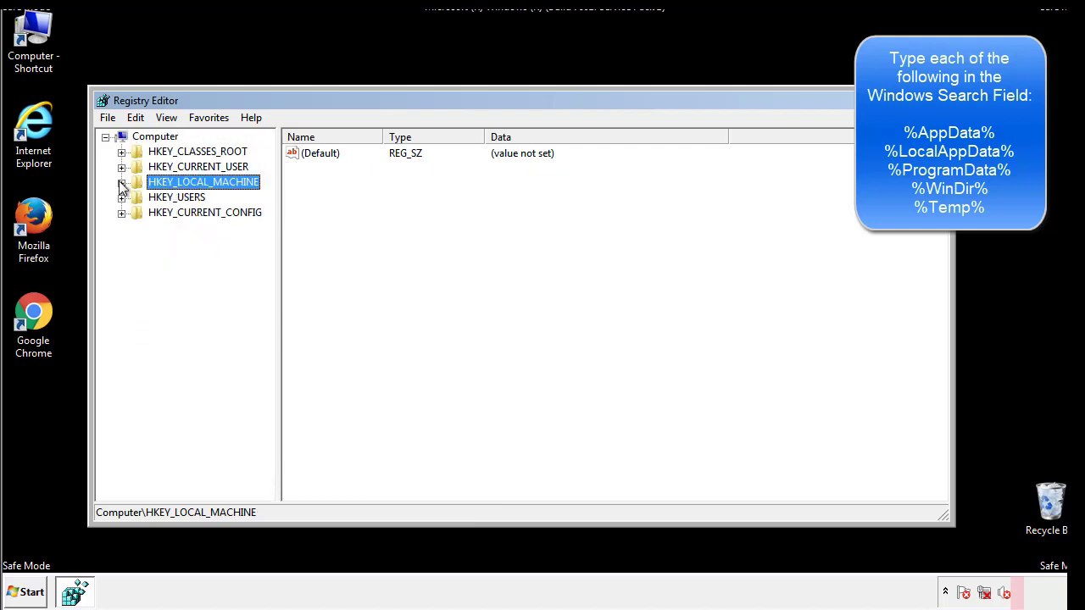
left_click(122, 168)
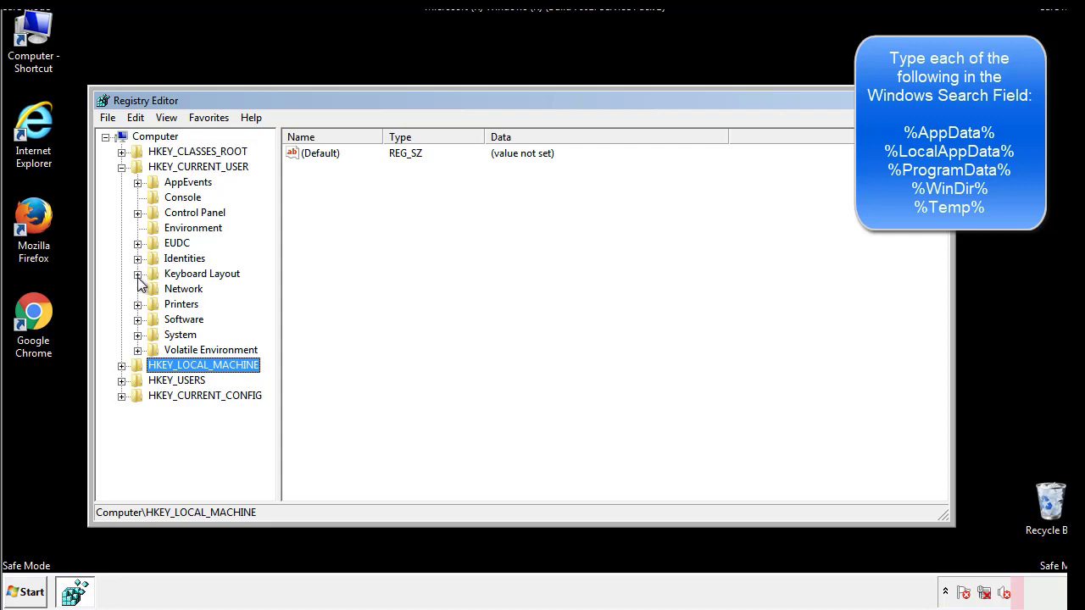
left_click(137, 319)
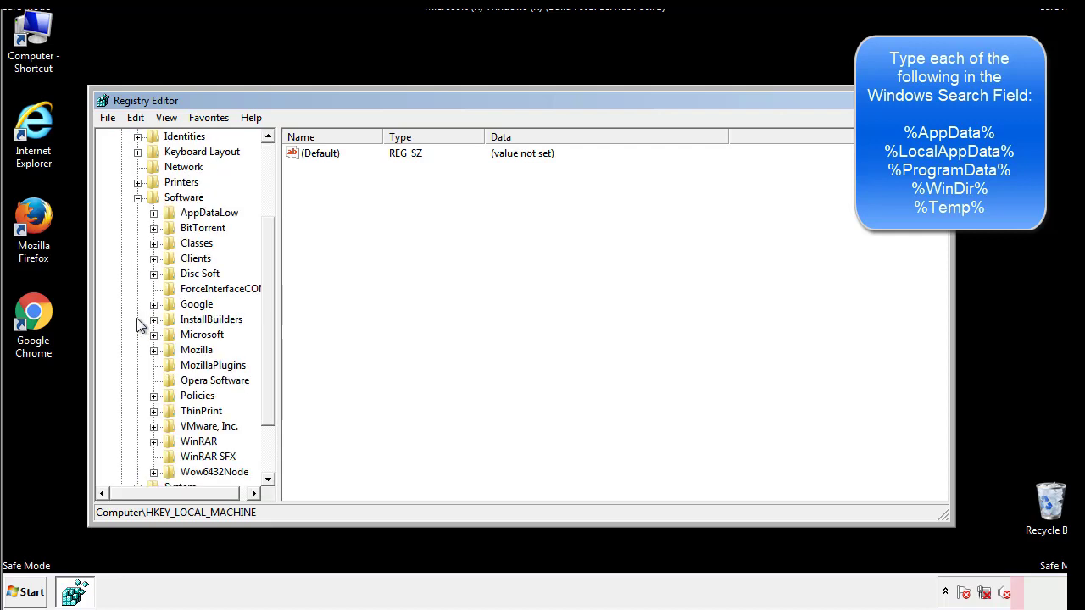
left_click_drag(266, 309, 266, 323)
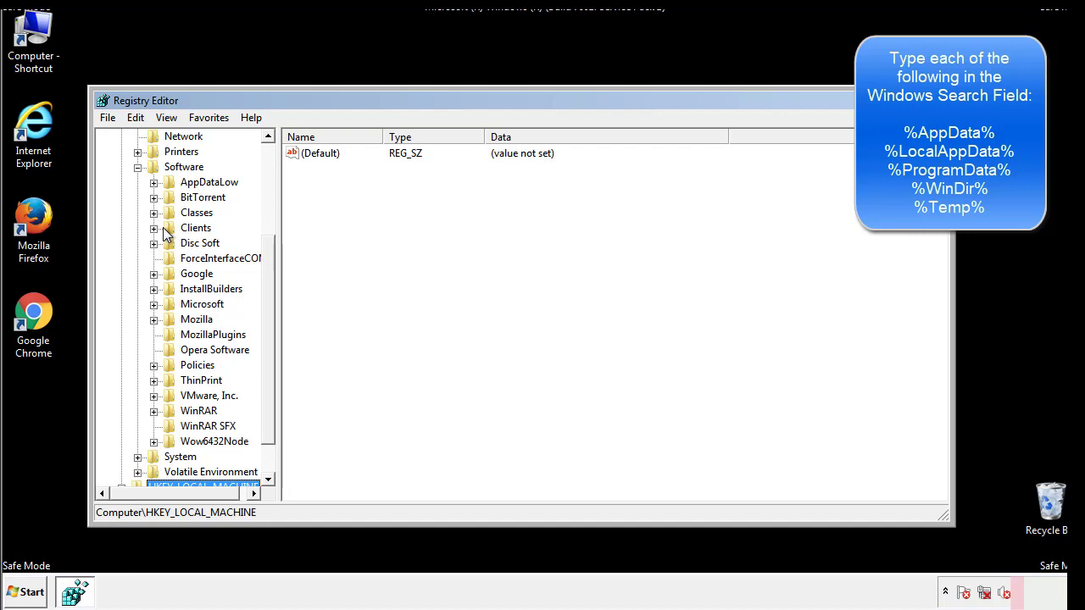
left_click(154, 305)
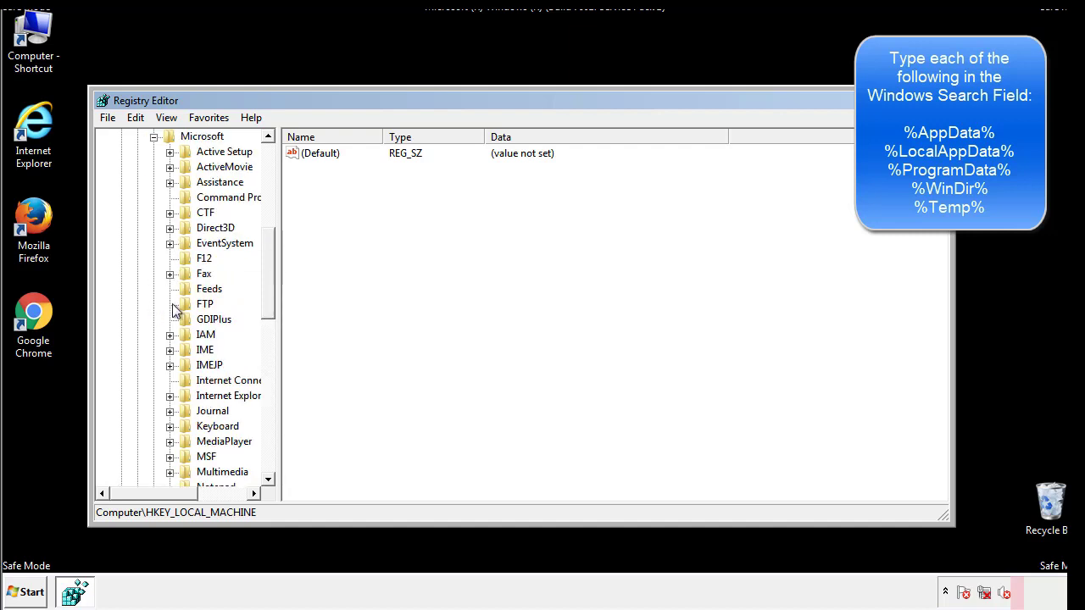
left_click_drag(266, 248, 267, 352)
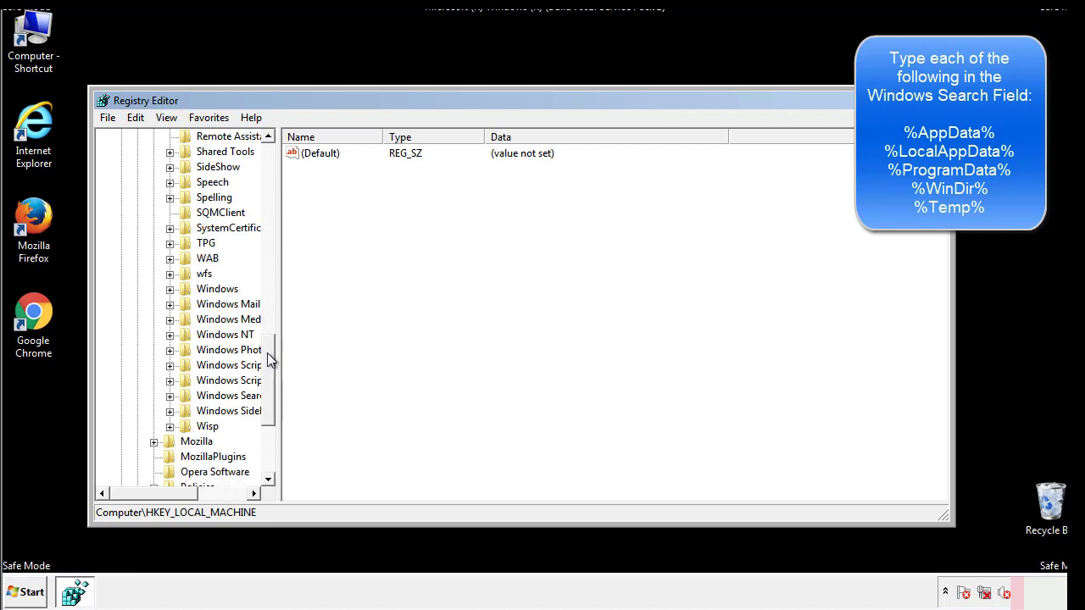
left_click(170, 290)
left_click(186, 305)
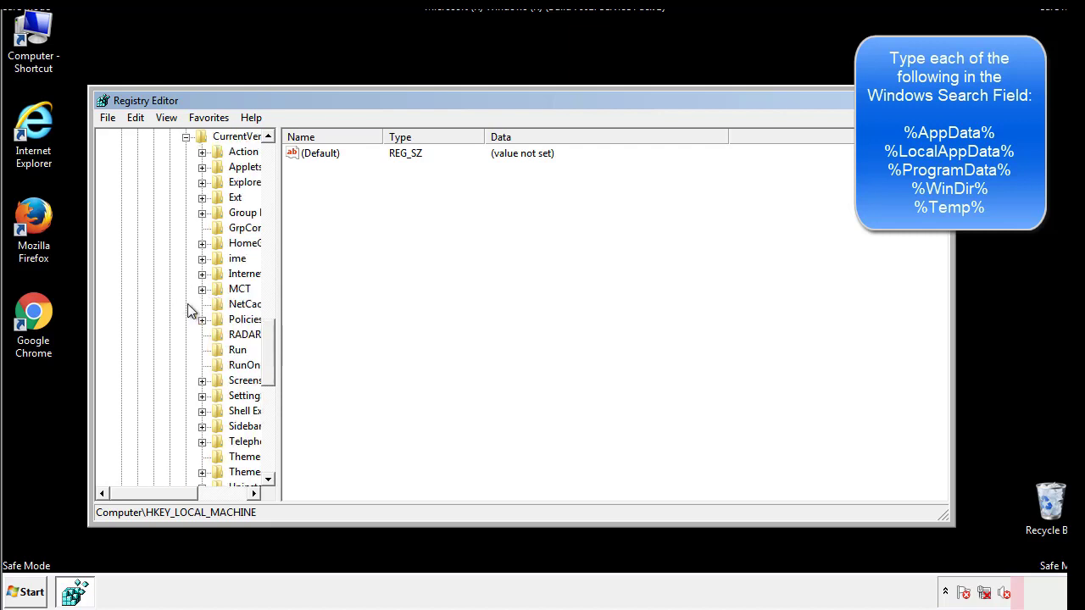
left_click_drag(165, 499, 190, 493)
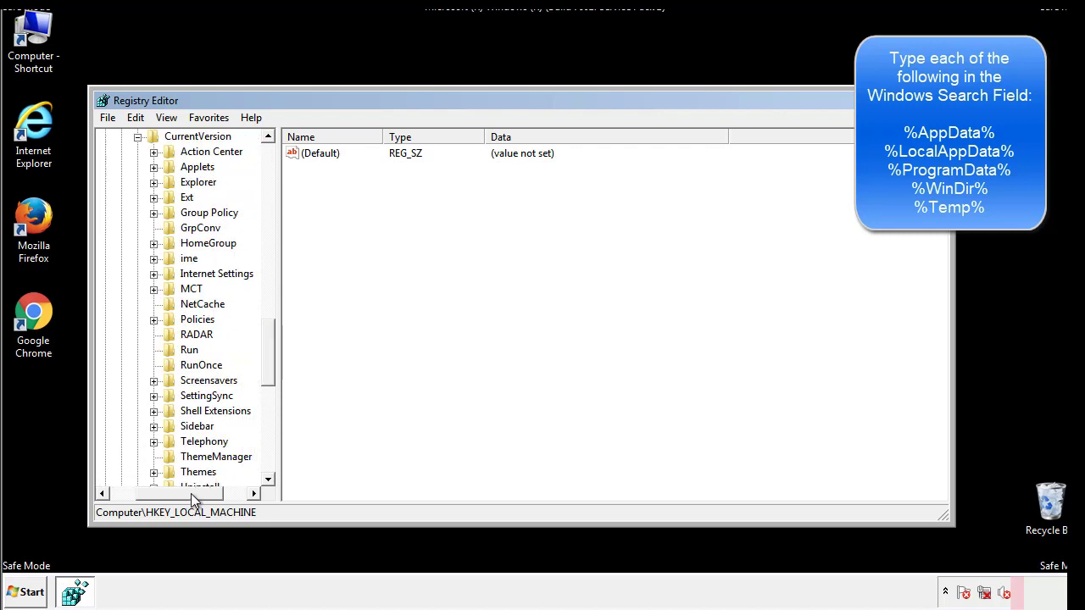
left_click(188, 349)
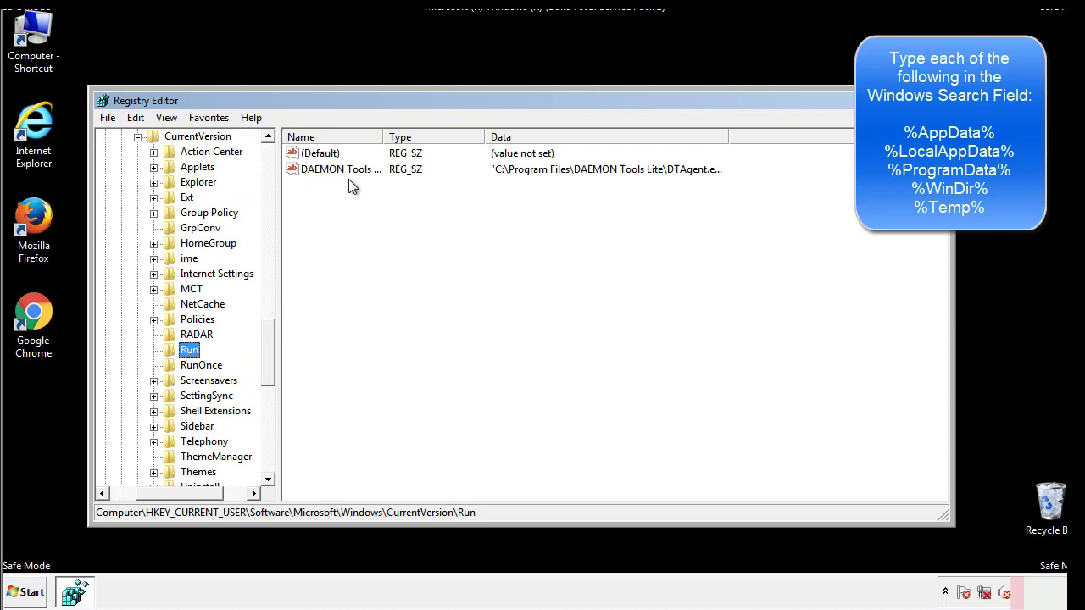
- Review the Run key's values, finding only a DAEMON Tools entry, then collapse the Windows key
left_click(461, 194)
left_click_drag(179, 491, 158, 492)
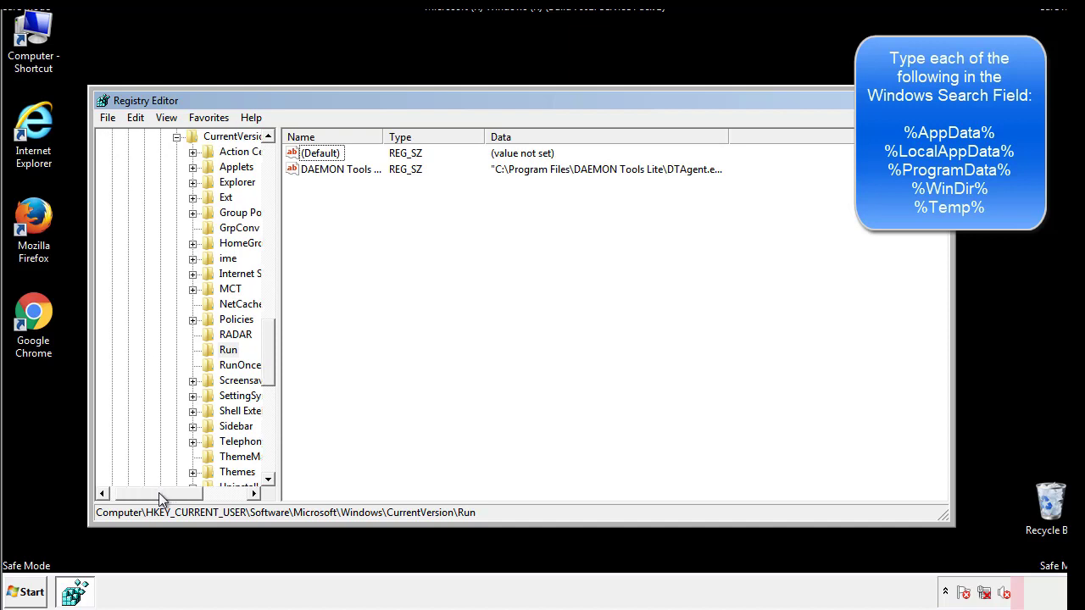
left_click_drag(275, 368, 268, 353)
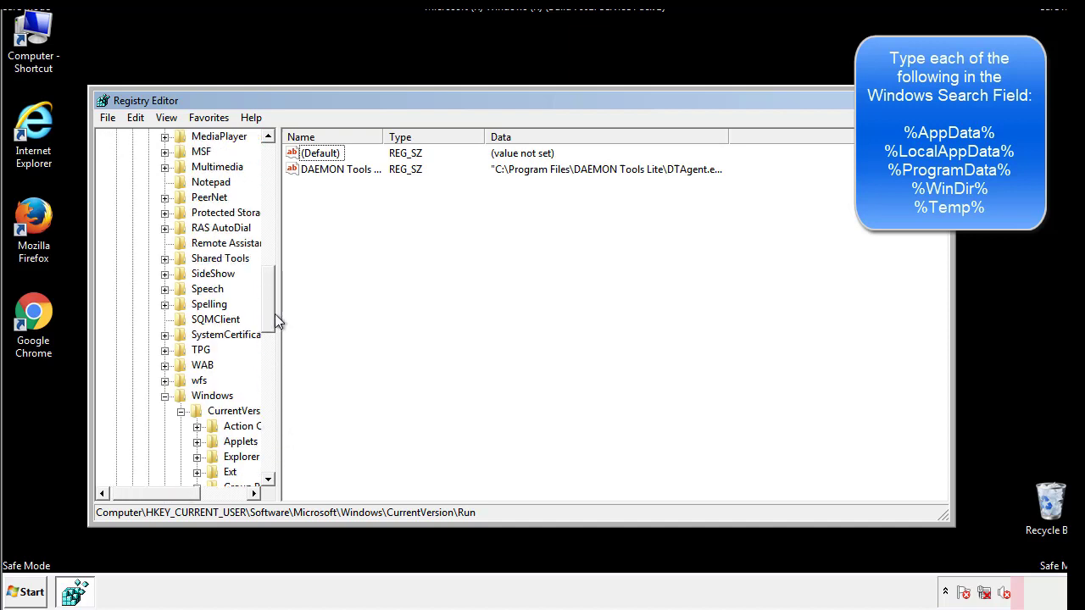
left_click(165, 396)
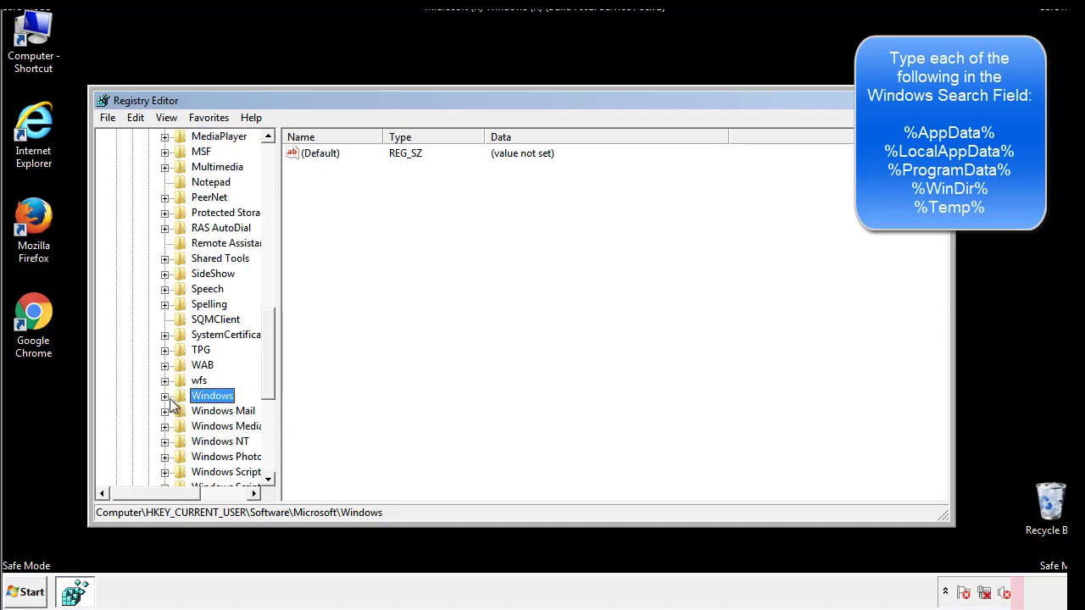
left_click_drag(272, 377, 273, 209)
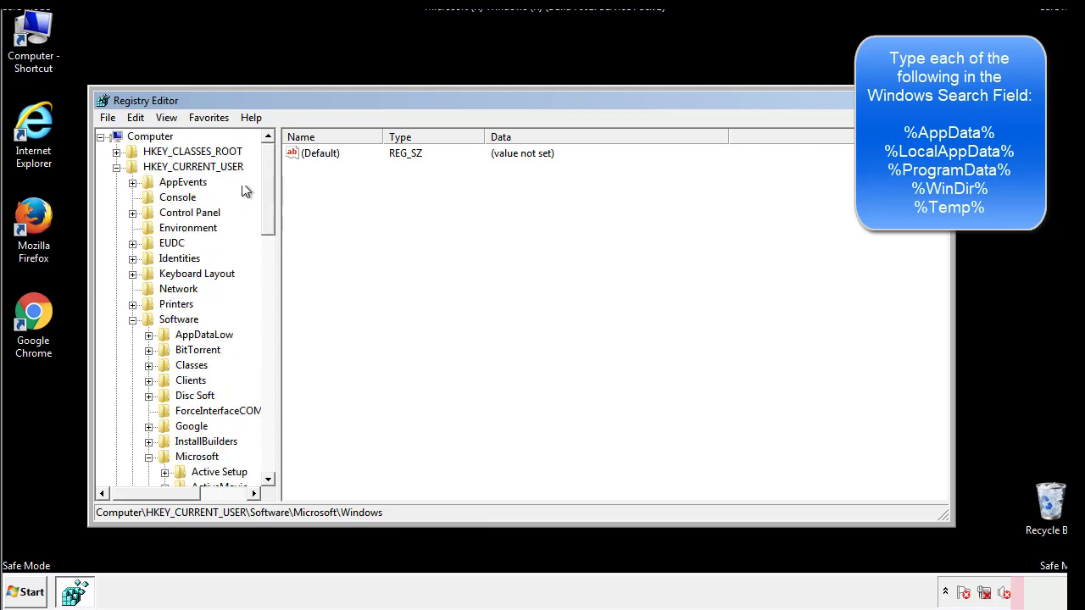
- Search the registry for %temp%, landing on the VolumeCaches\Temporary Files key
left_click(137, 117)
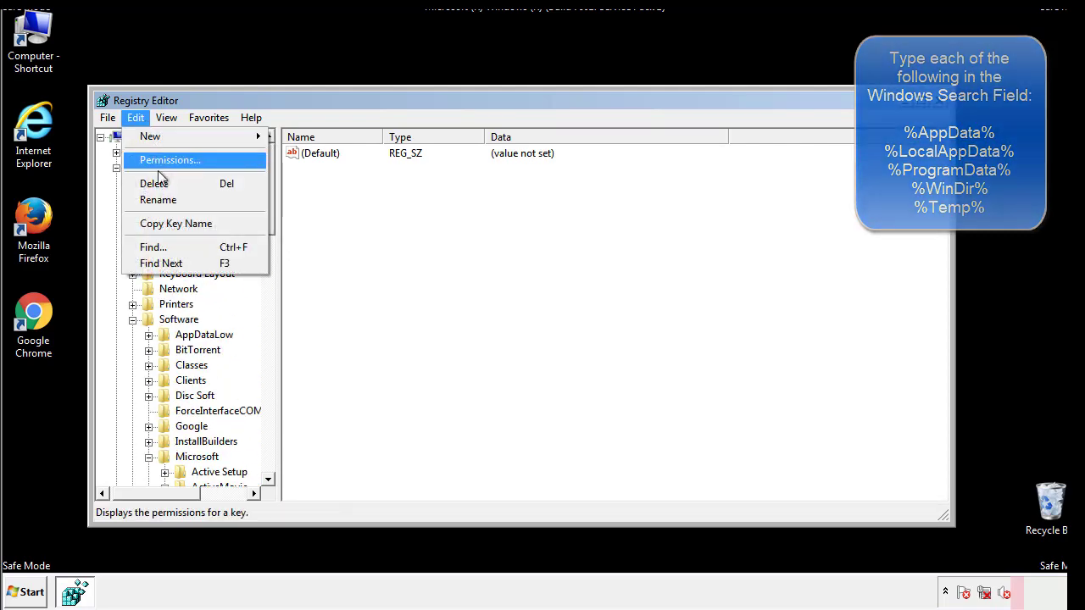
left_click(170, 246)
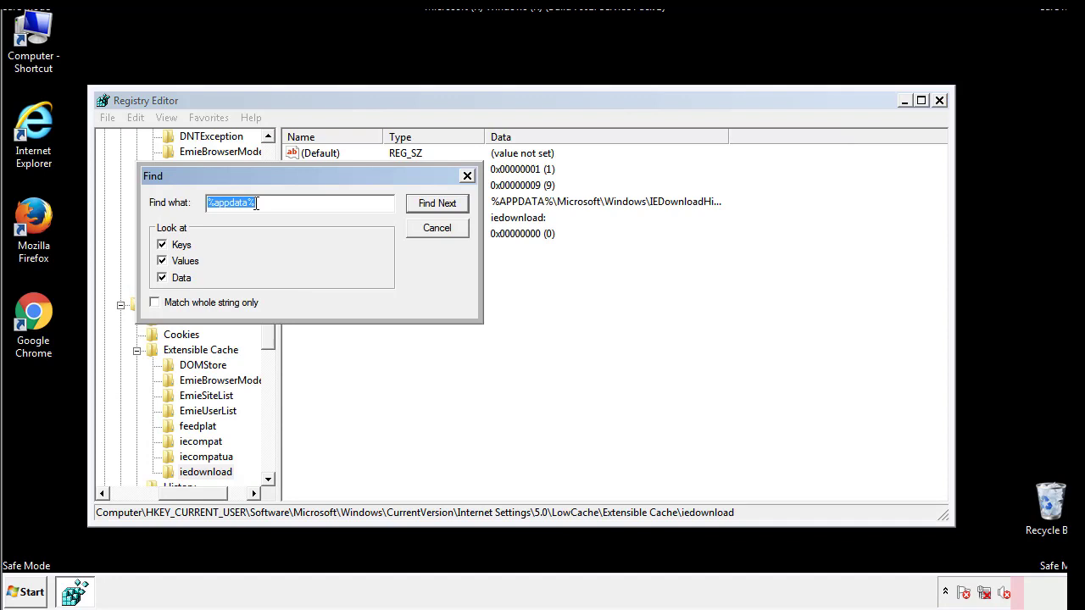
type("%temp%")
key("Return")
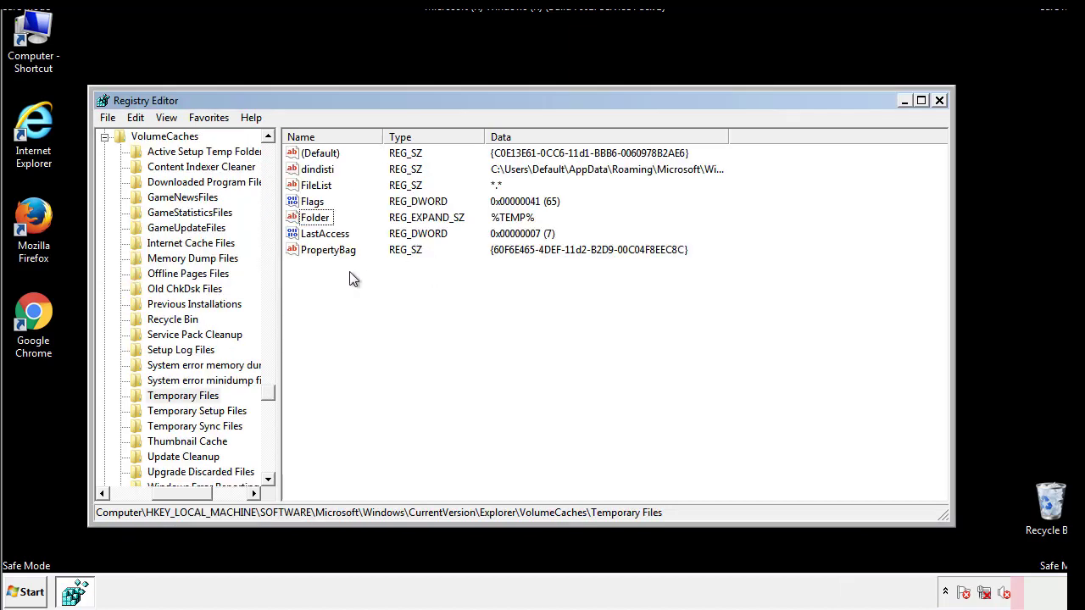
- Delete all values in the Temporary Files key except (Default)
left_click_drag(349, 271, 308, 147)
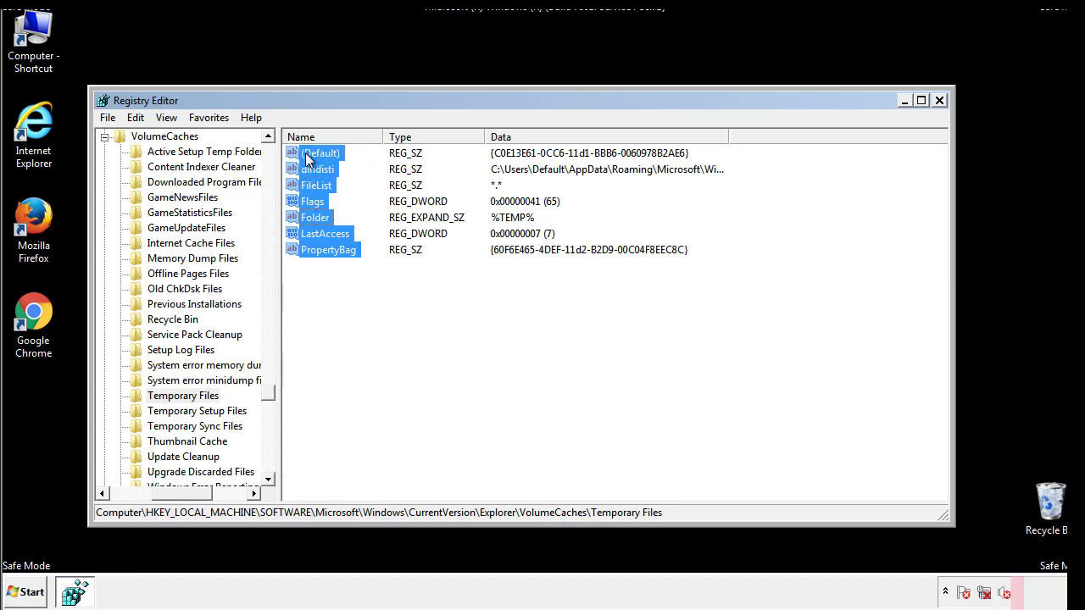
right_click(309, 159)
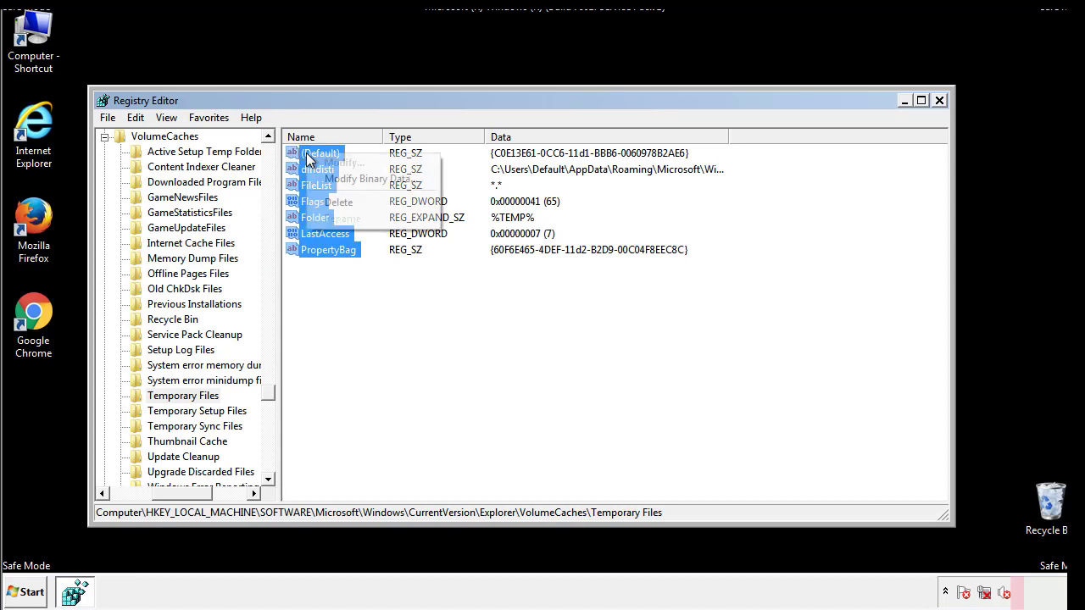
left_click(330, 203)
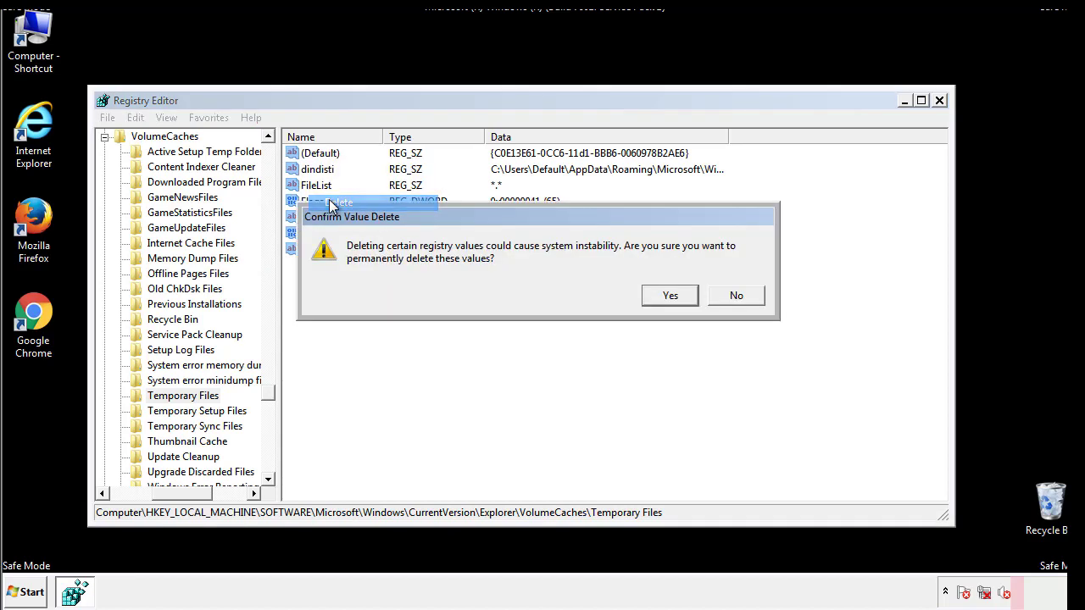
left_click(685, 295)
left_click(378, 207)
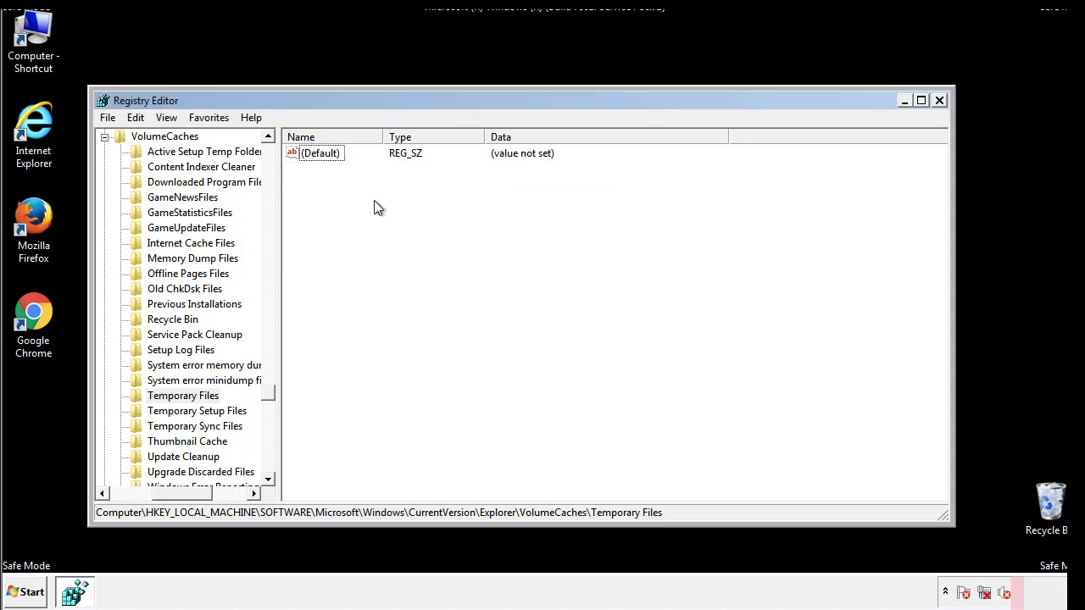
- Close Registry Editor and launch System Configuration by searching 'msconfig' from the Start menu
left_click(940, 101)
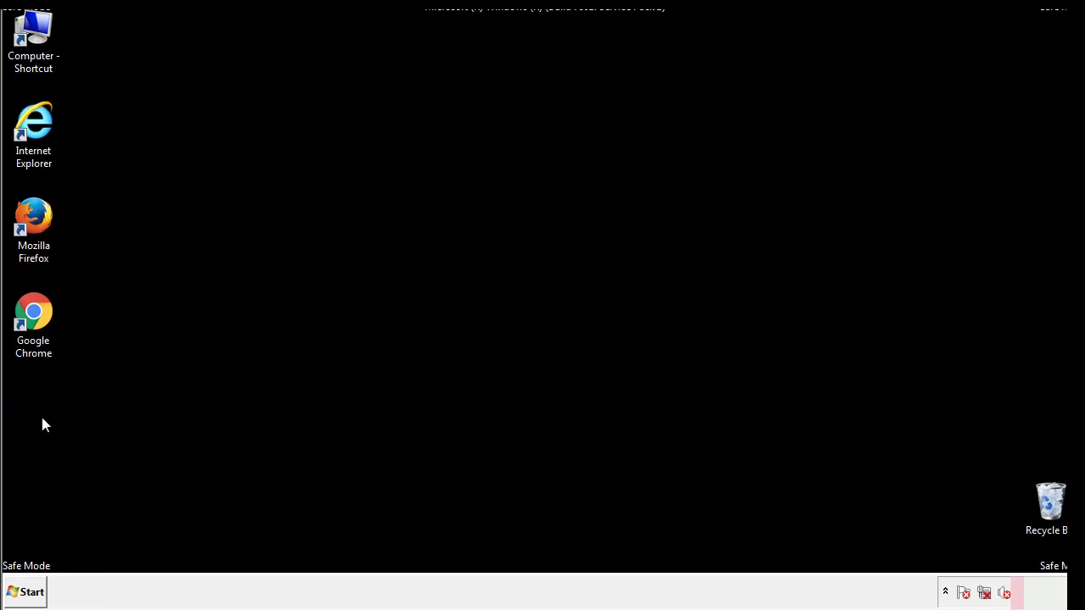
left_click(24, 593)
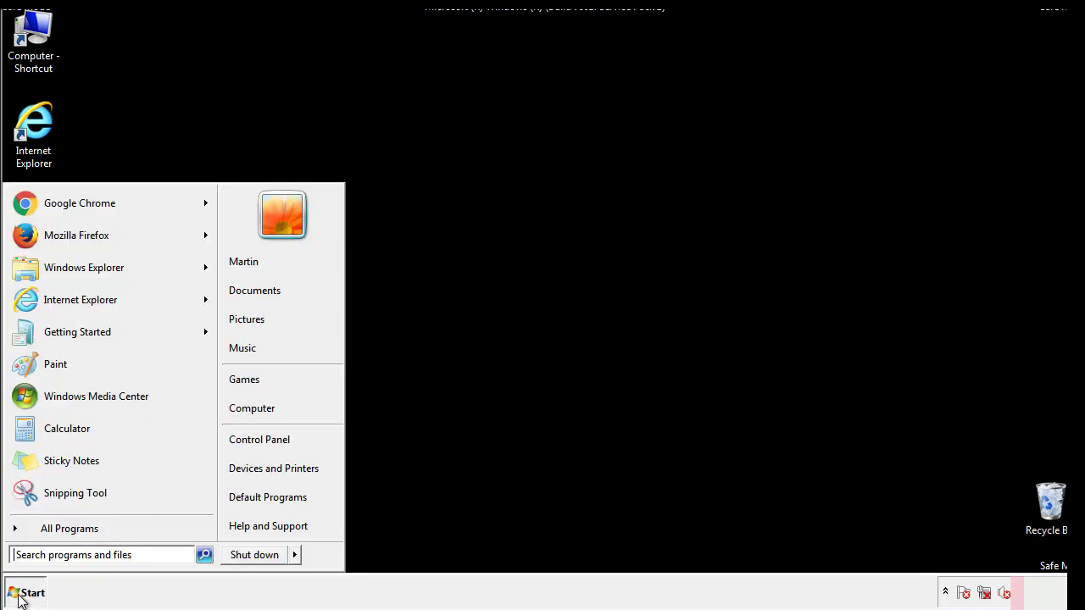
left_click(58, 554)
type("mscon")
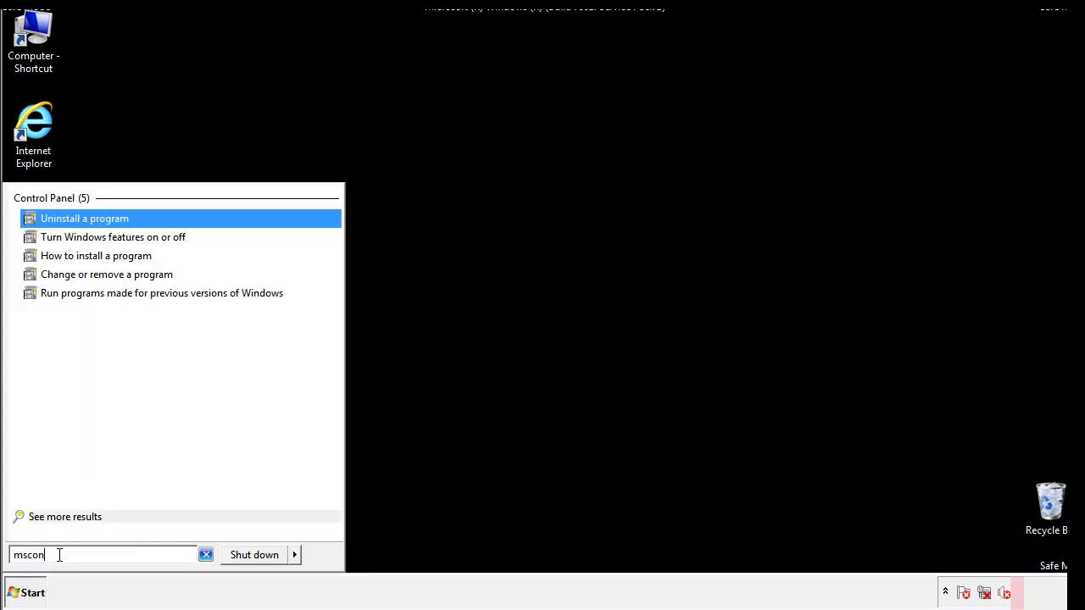
type("fig")
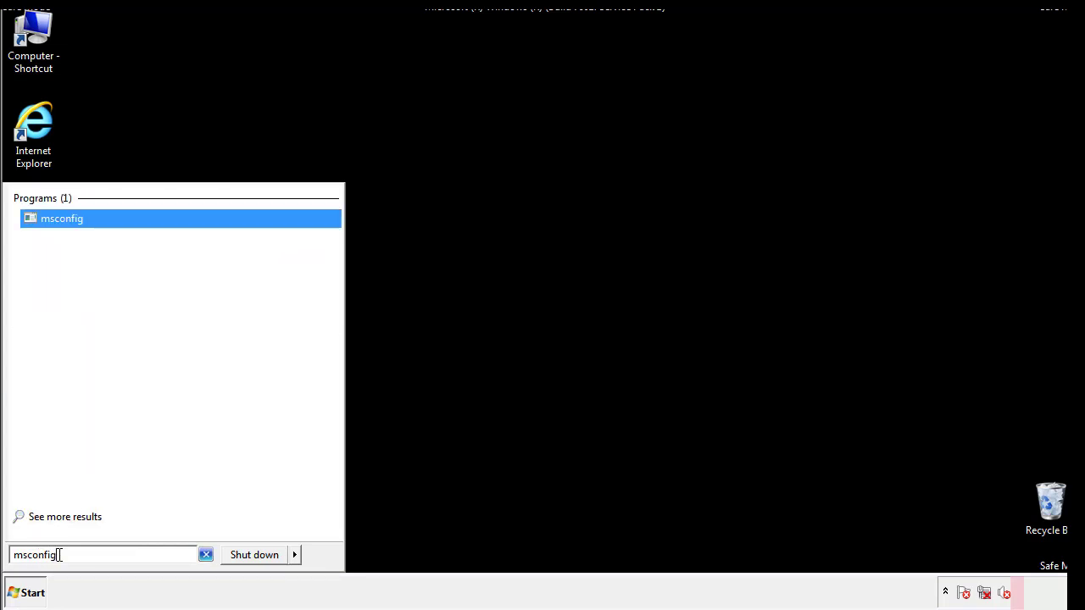
key("Return")
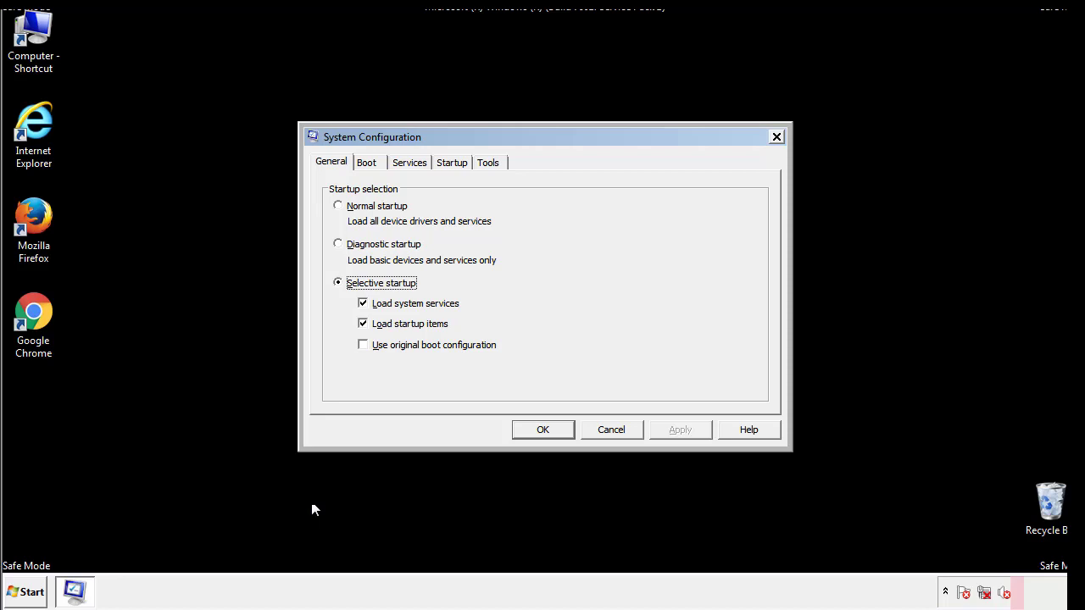
- Uncheck Safe boot on the Boot tab, apply the change, and restart the computer
left_click(369, 161)
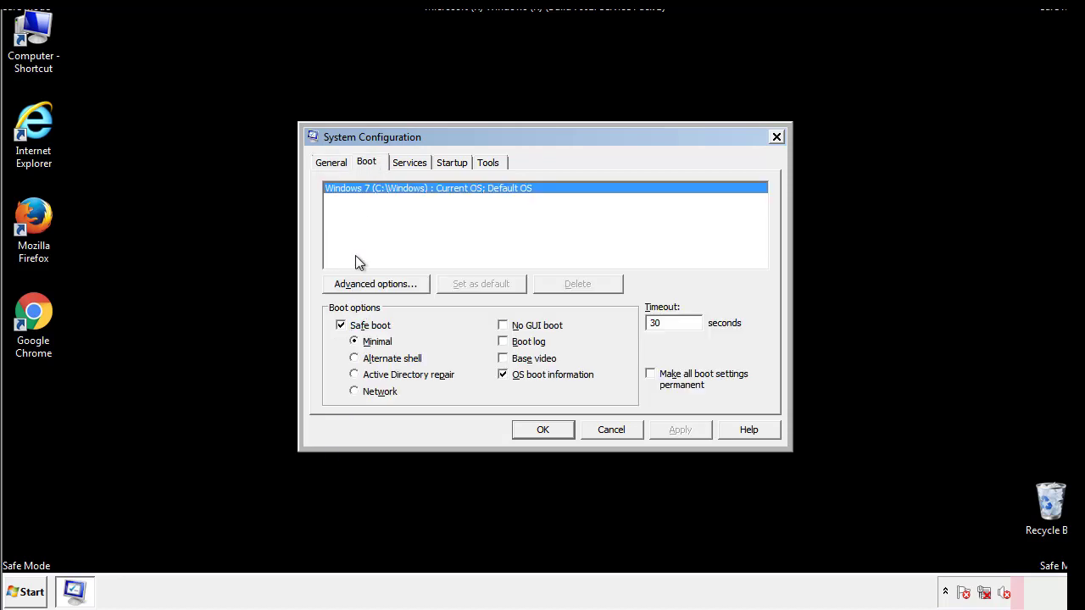
left_click(342, 325)
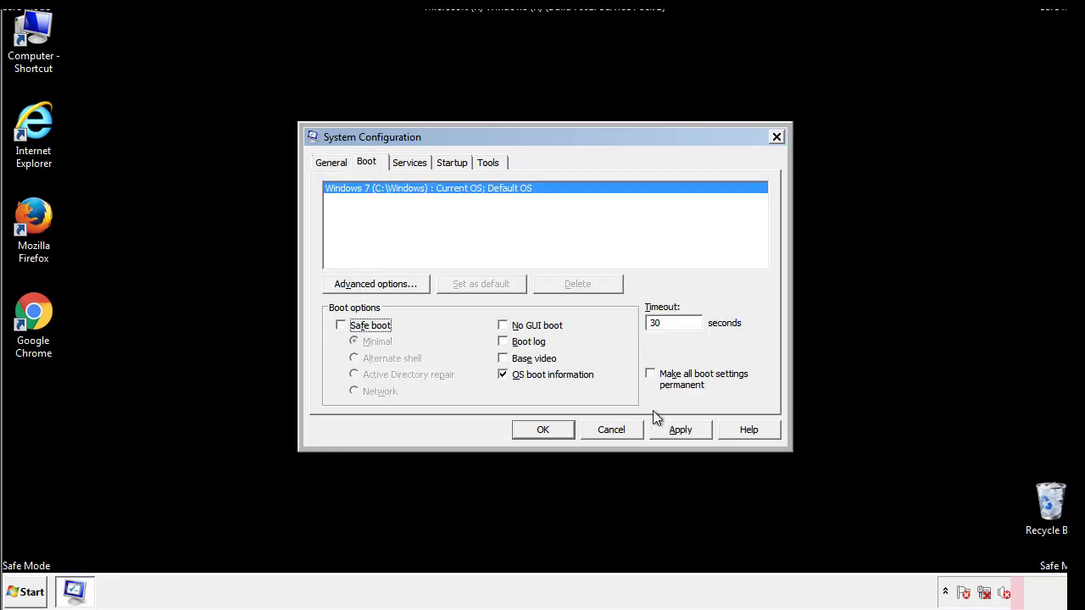
left_click(682, 428)
left_click(539, 430)
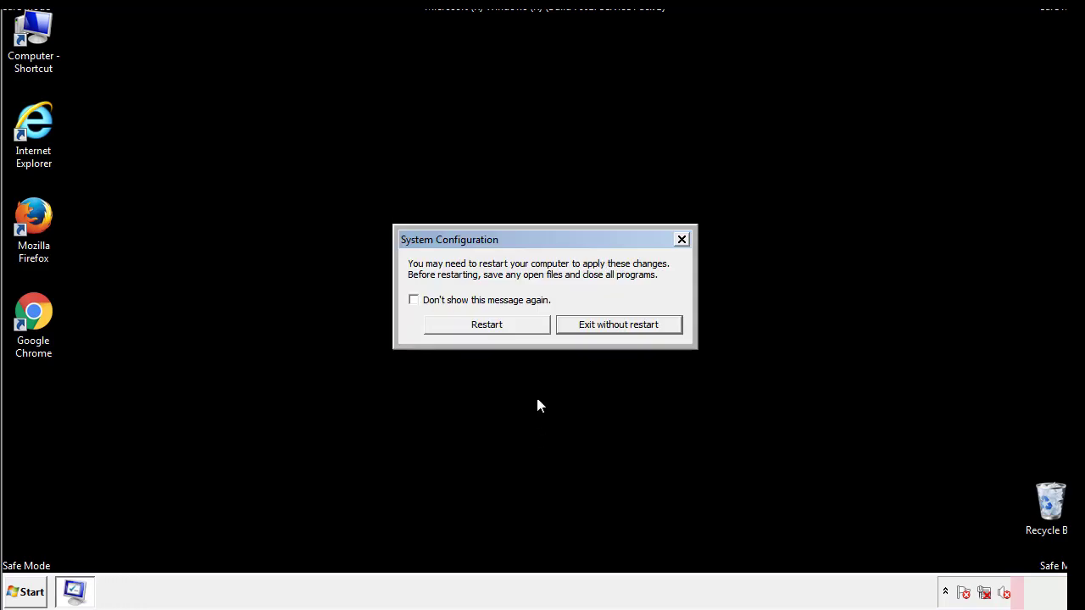
left_click(502, 331)
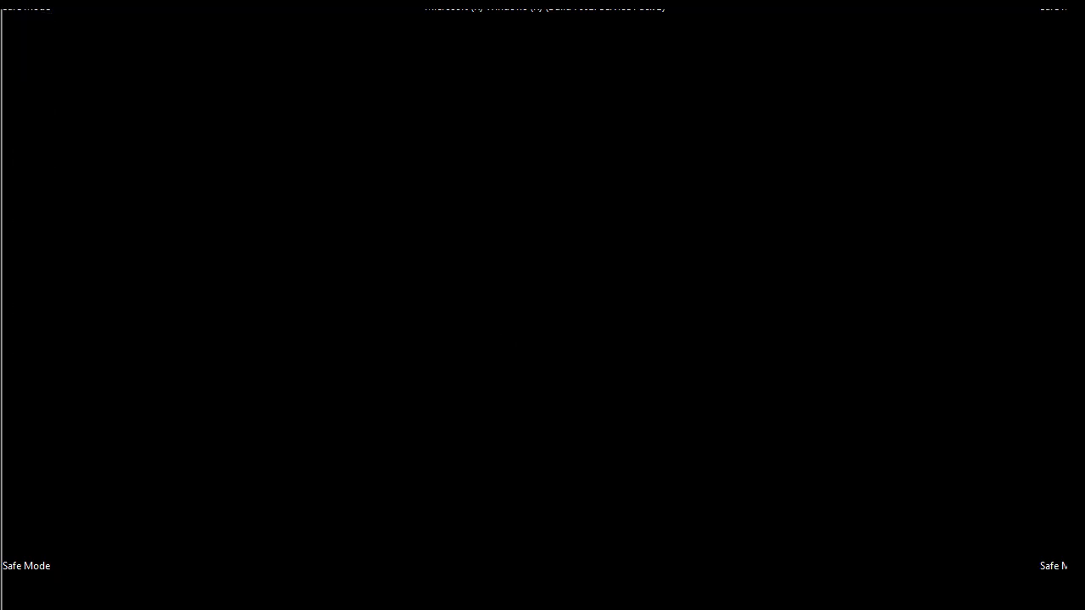